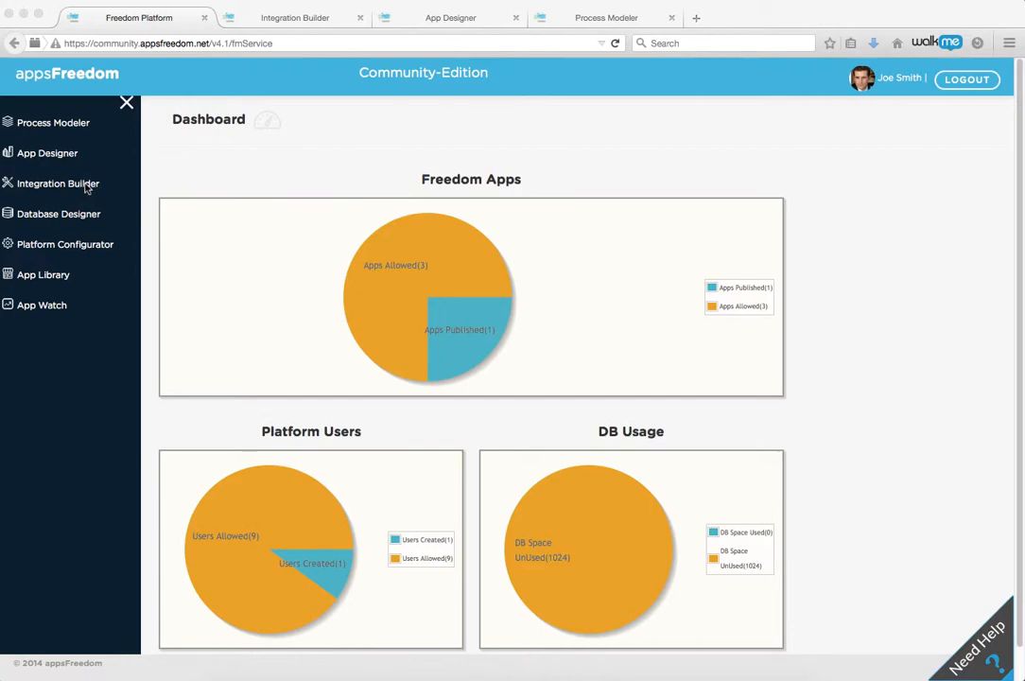
# Step: Open Integration Builder and examine the toolbox's Logic, Database Adapter and Salesforce tool categories
pyautogui.click(256, 19)
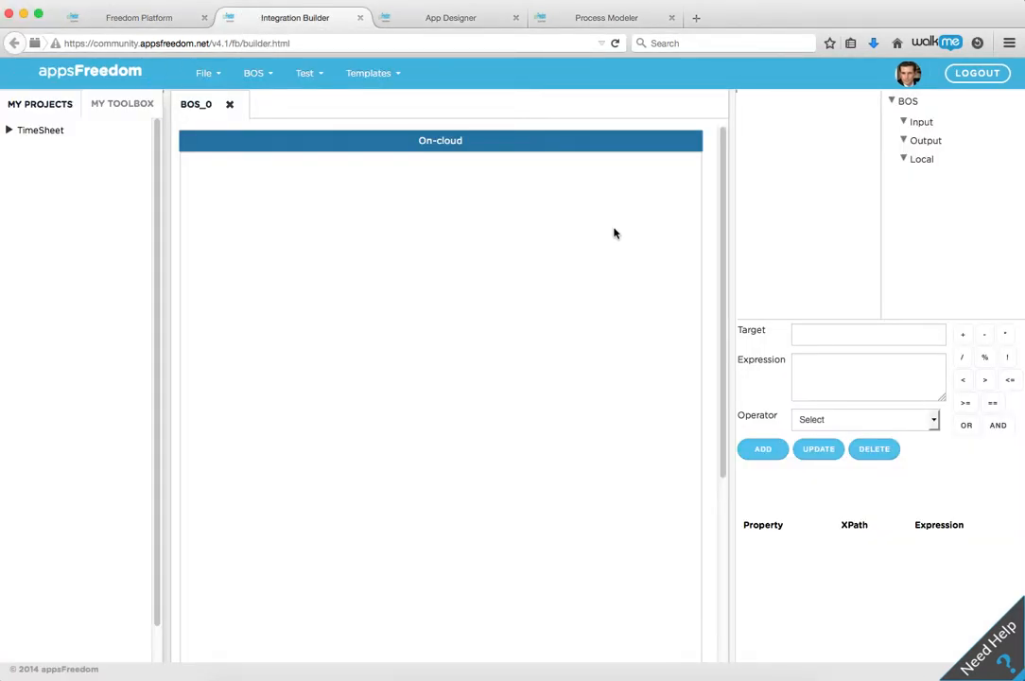
pyautogui.click(113, 109)
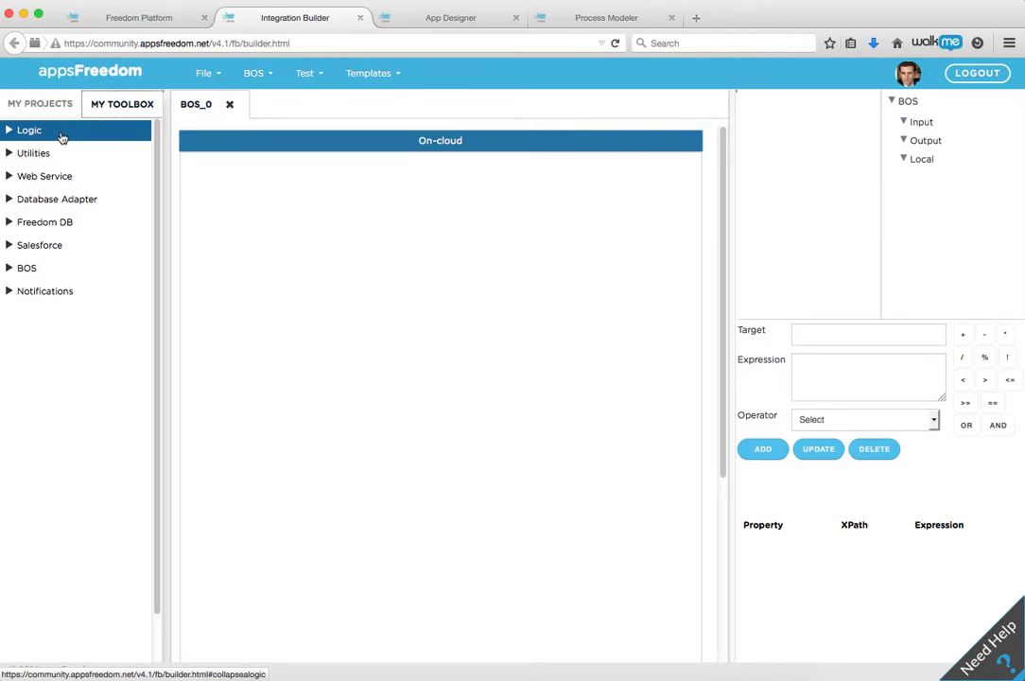
pyautogui.click(9, 131)
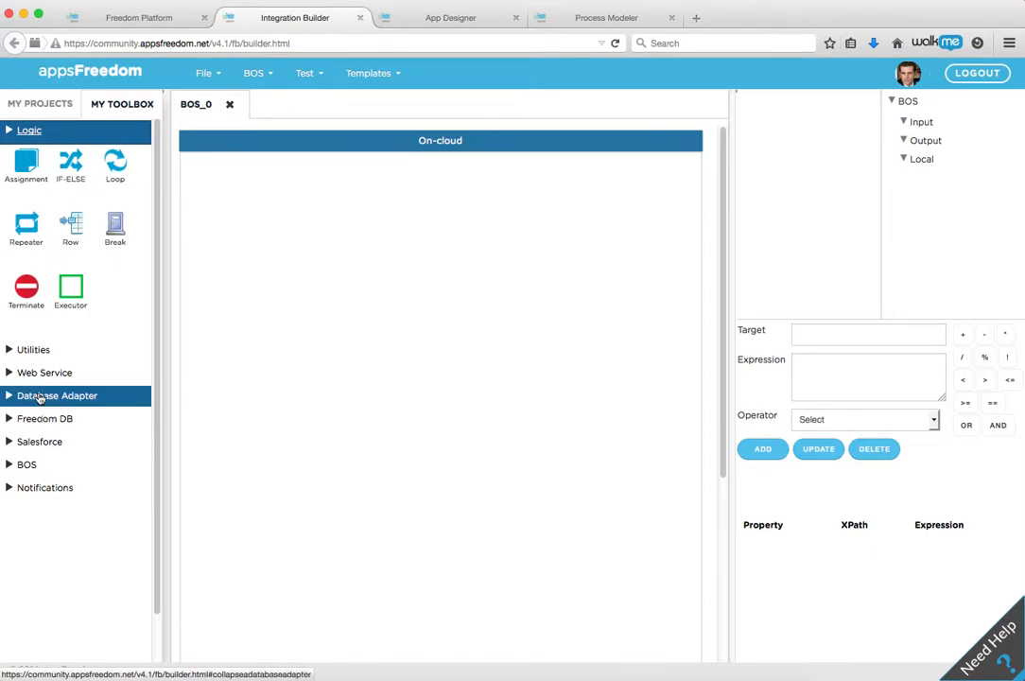
pyautogui.click(39, 397)
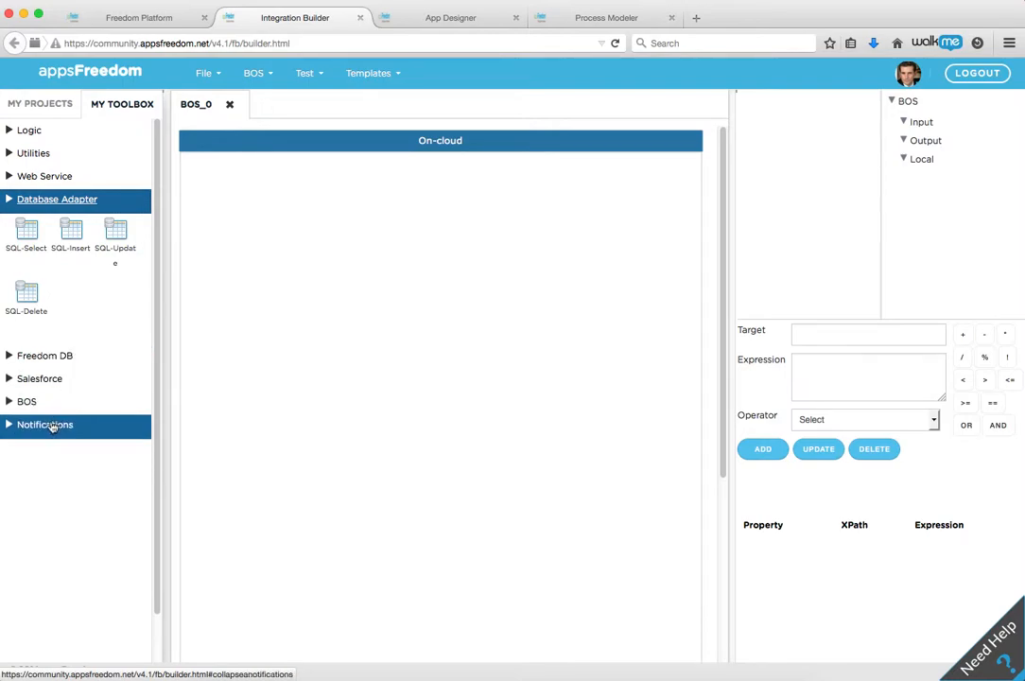
pyautogui.click(30, 379)
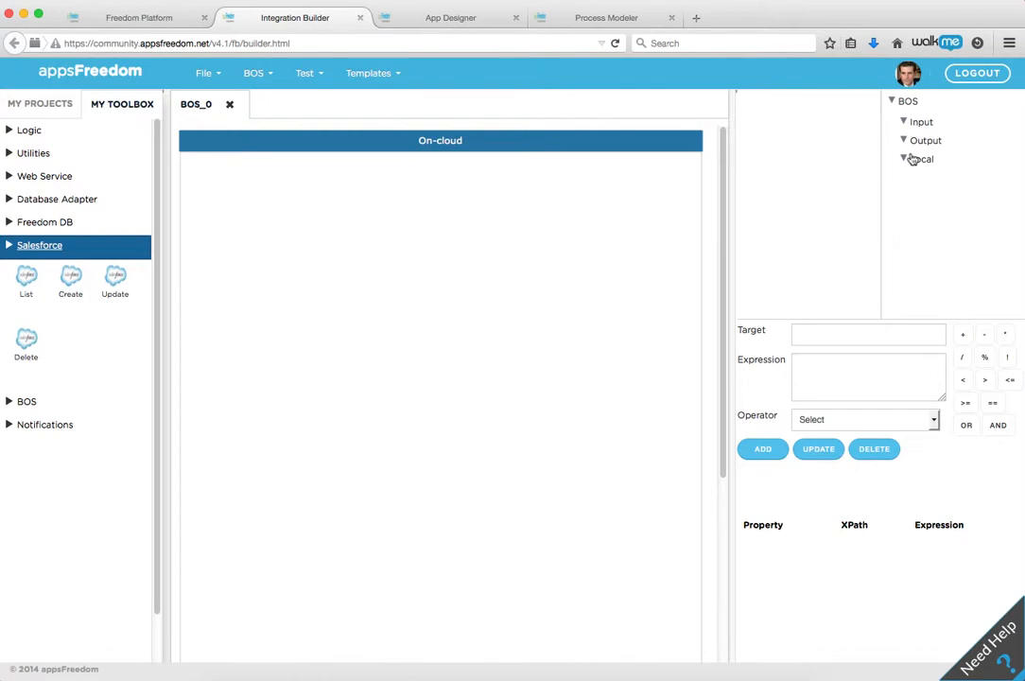
# Step: Examine the mapping area's expression entry and the operators it offers
pyautogui.moveTo(912, 159); pyautogui.dragTo(911, 337)
pyautogui.click(846, 365)
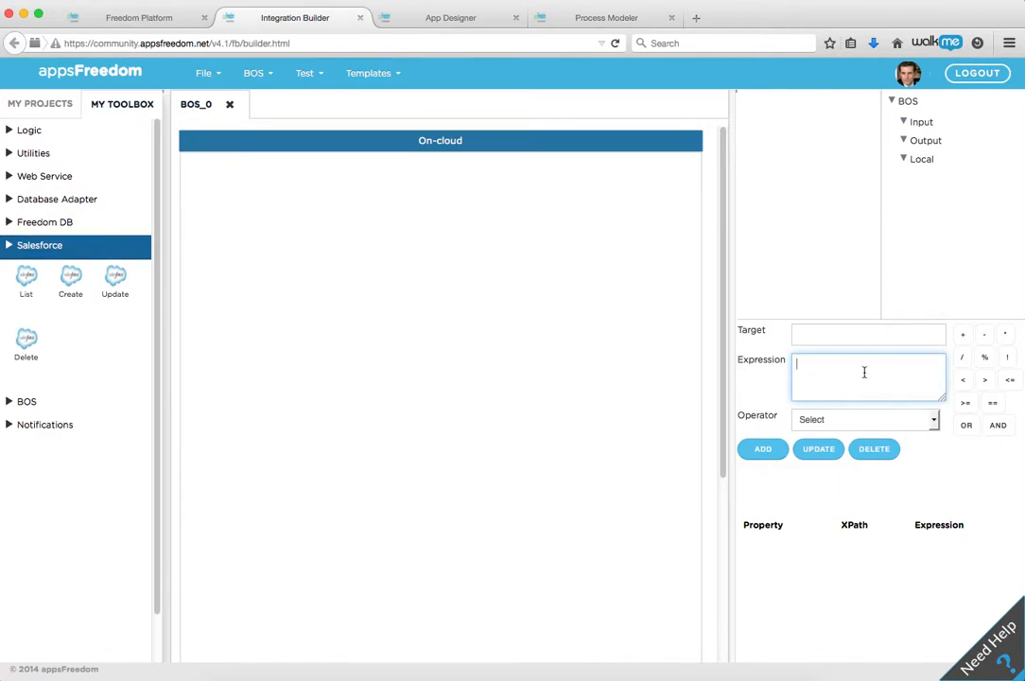
pyautogui.click(933, 425)
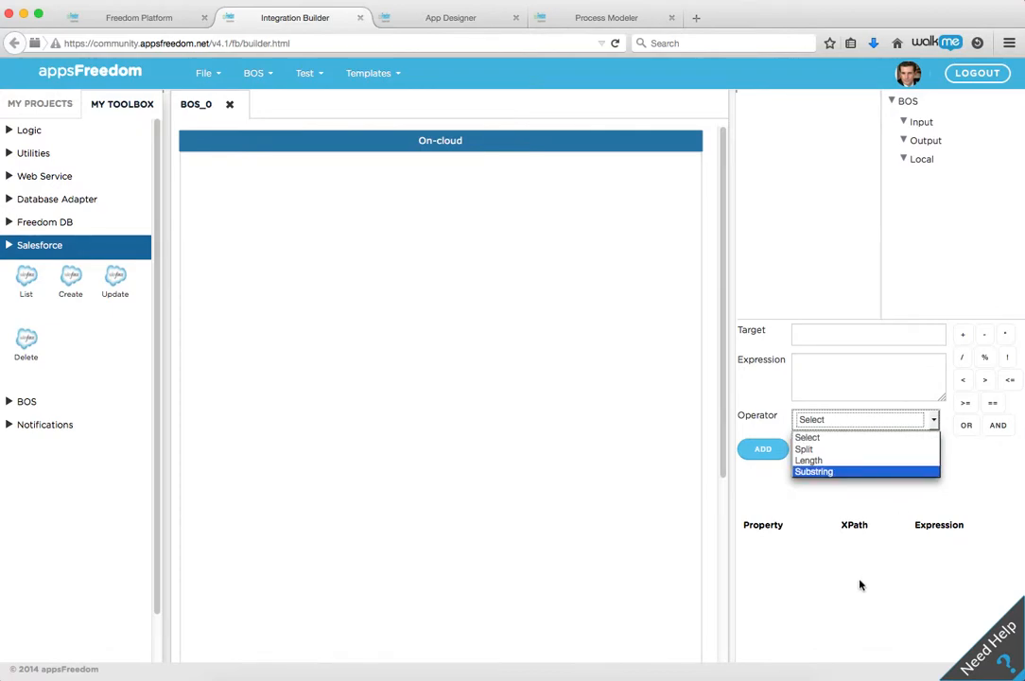
pyautogui.click(767, 501)
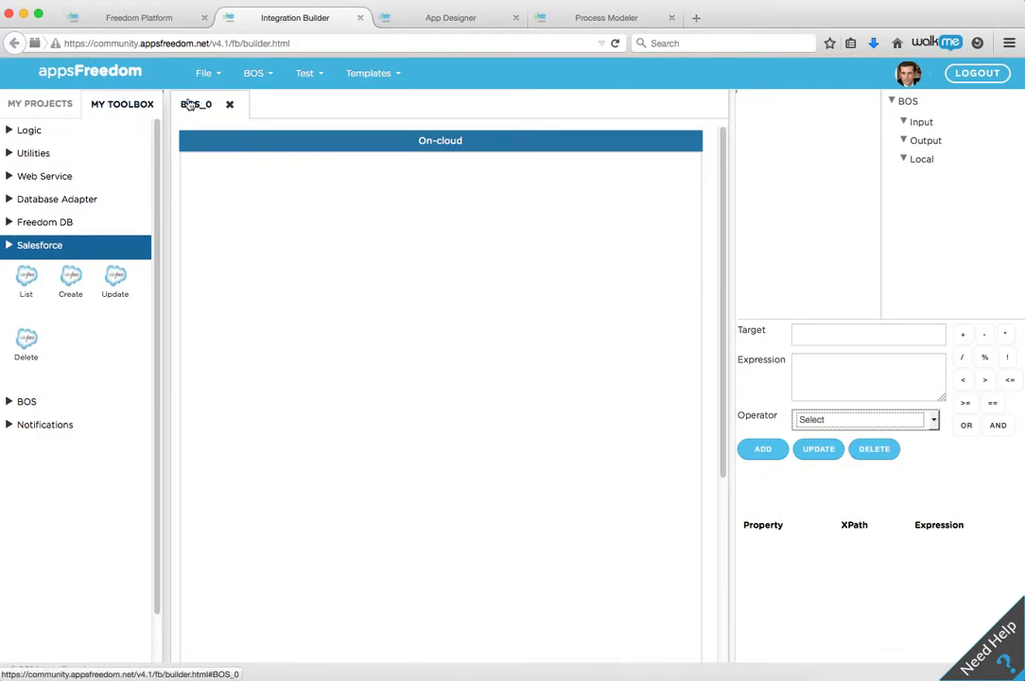
# Step: Review the File, BOS and Test commands and the available BOS templates, without loading a template
pyautogui.click(218, 79)
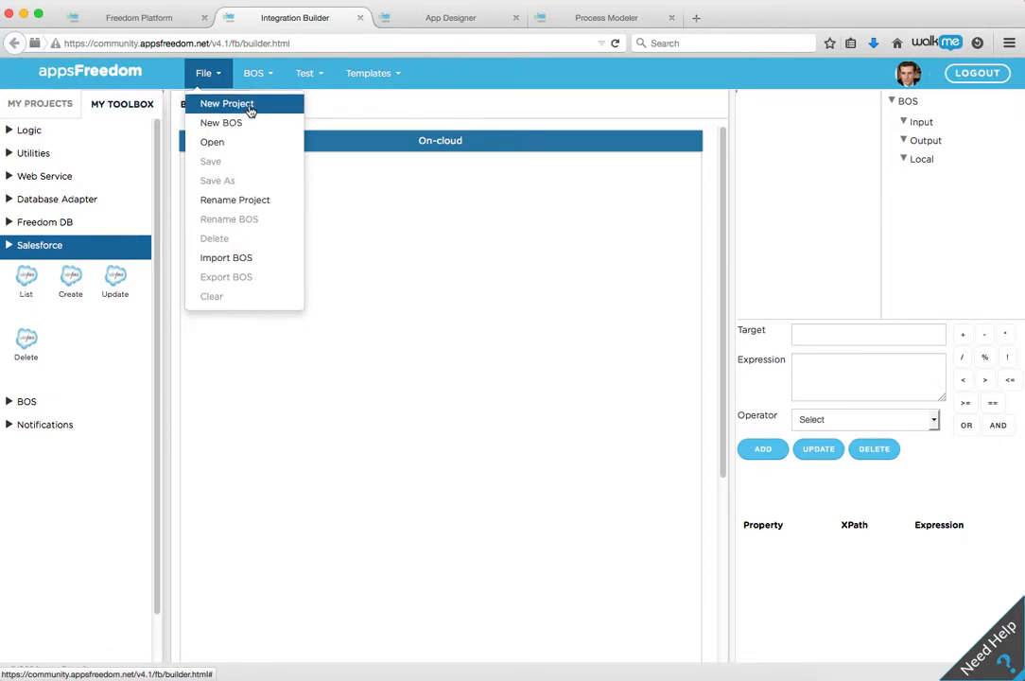
pyautogui.click(258, 79)
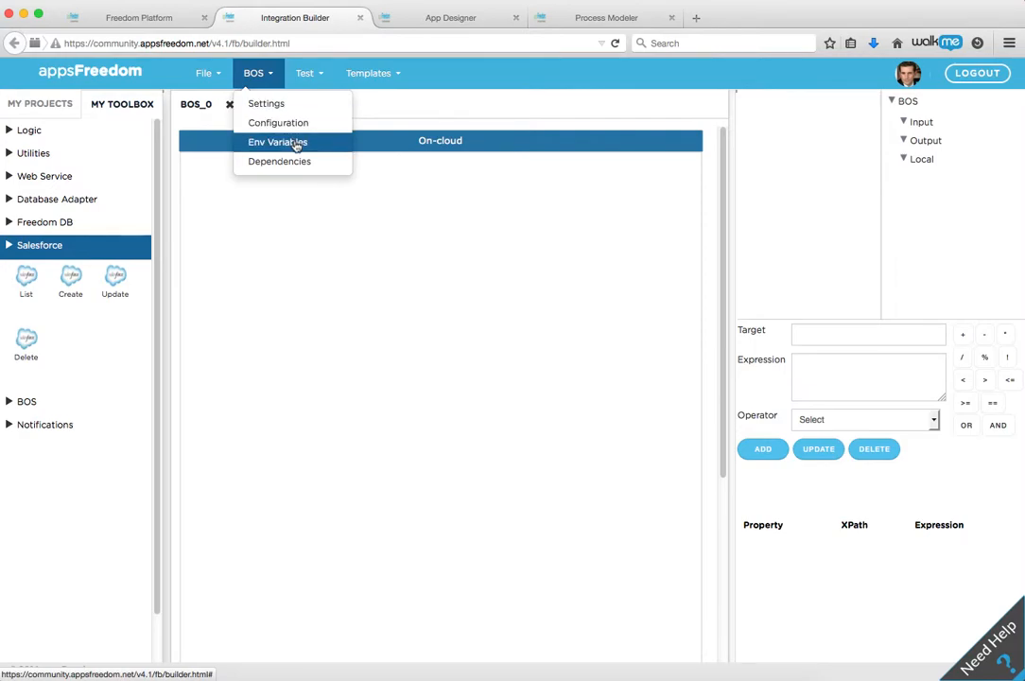
pyautogui.click(312, 75)
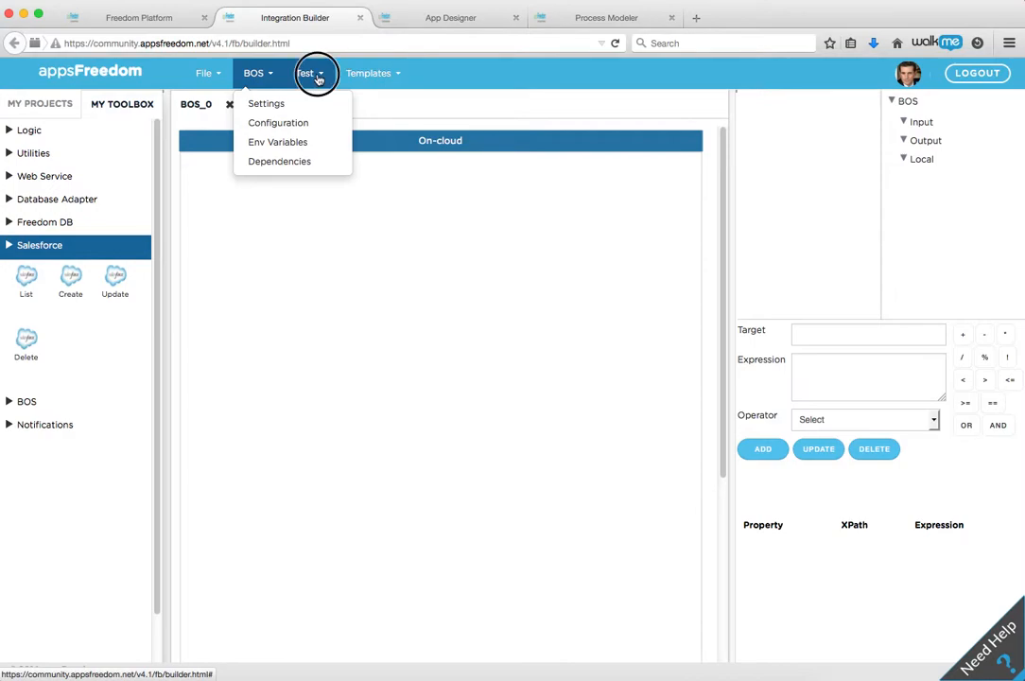
pyautogui.click(399, 78)
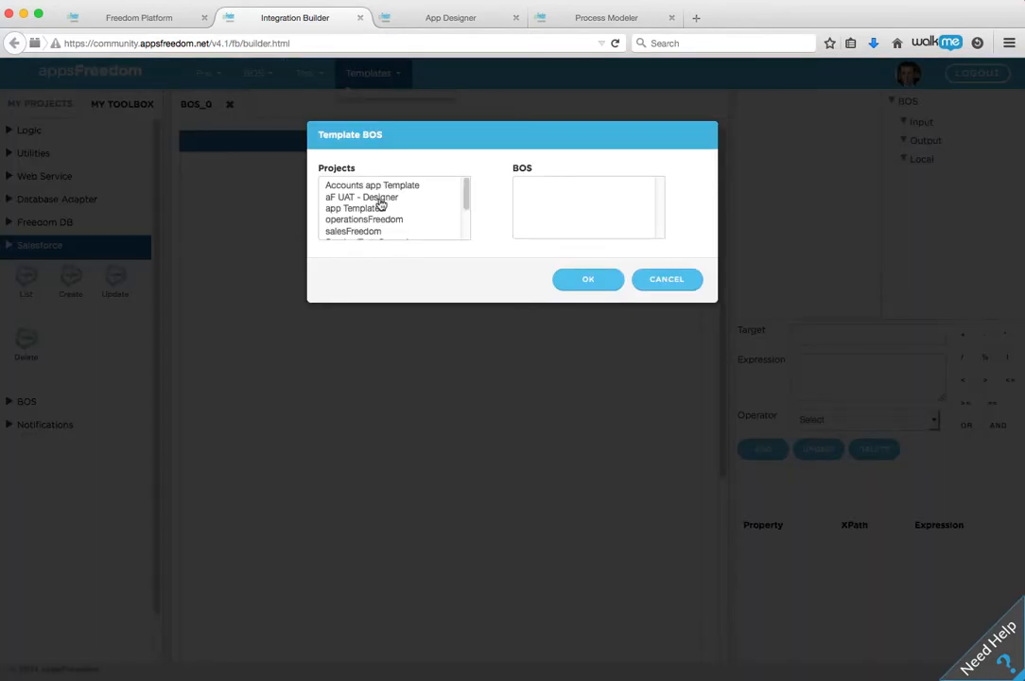
pyautogui.click(649, 283)
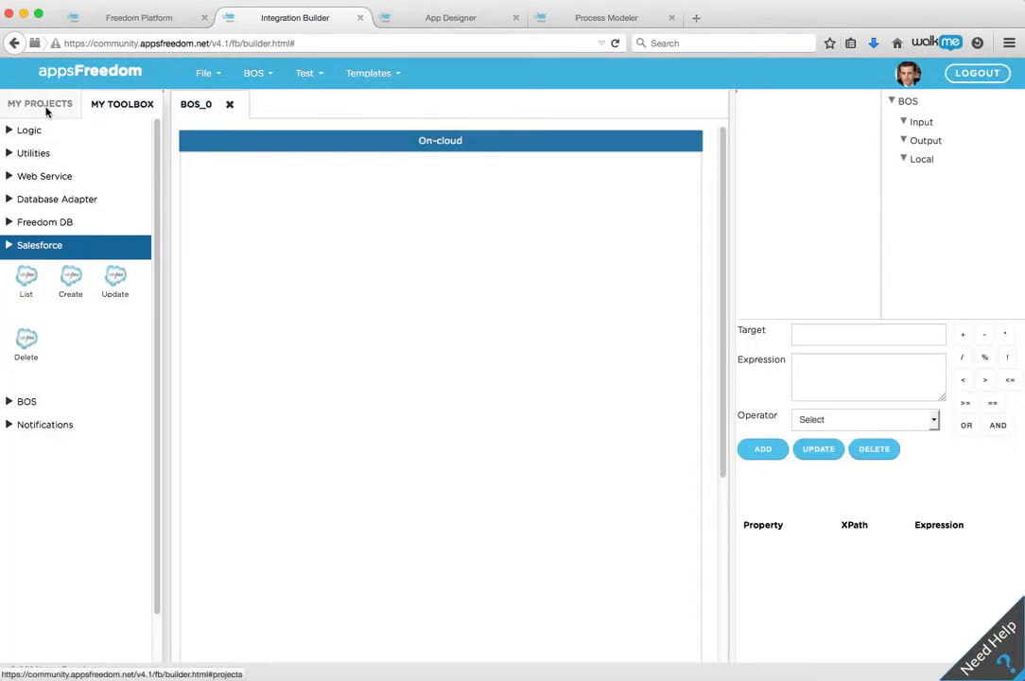
# Step: Examine the list of BOS items in the TimeSheet project
pyautogui.click(46, 106)
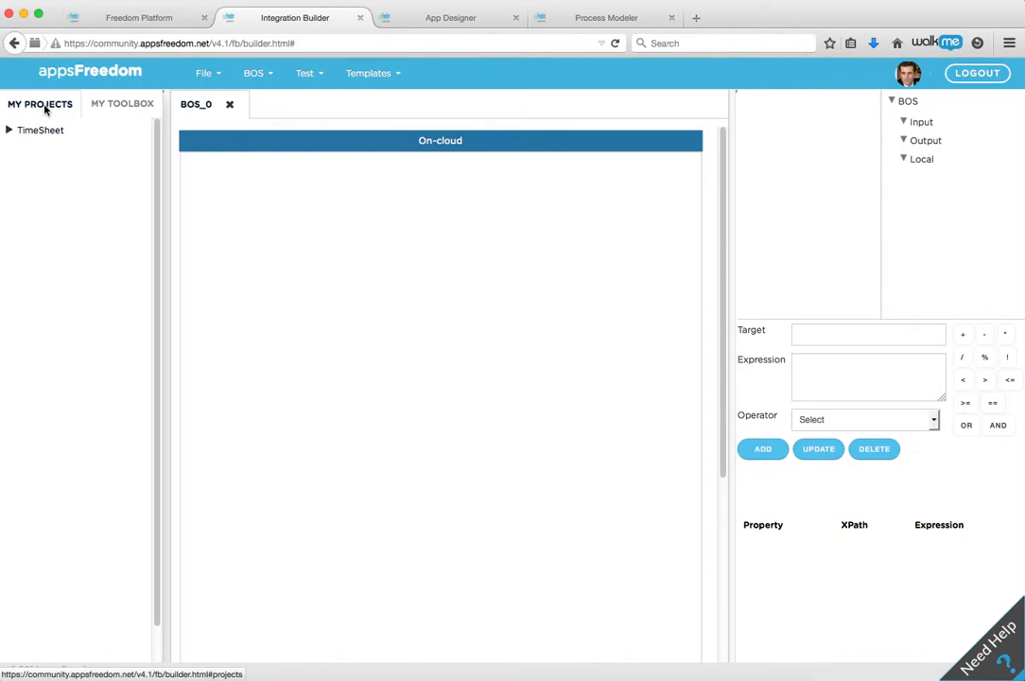
pyautogui.click(12, 134)
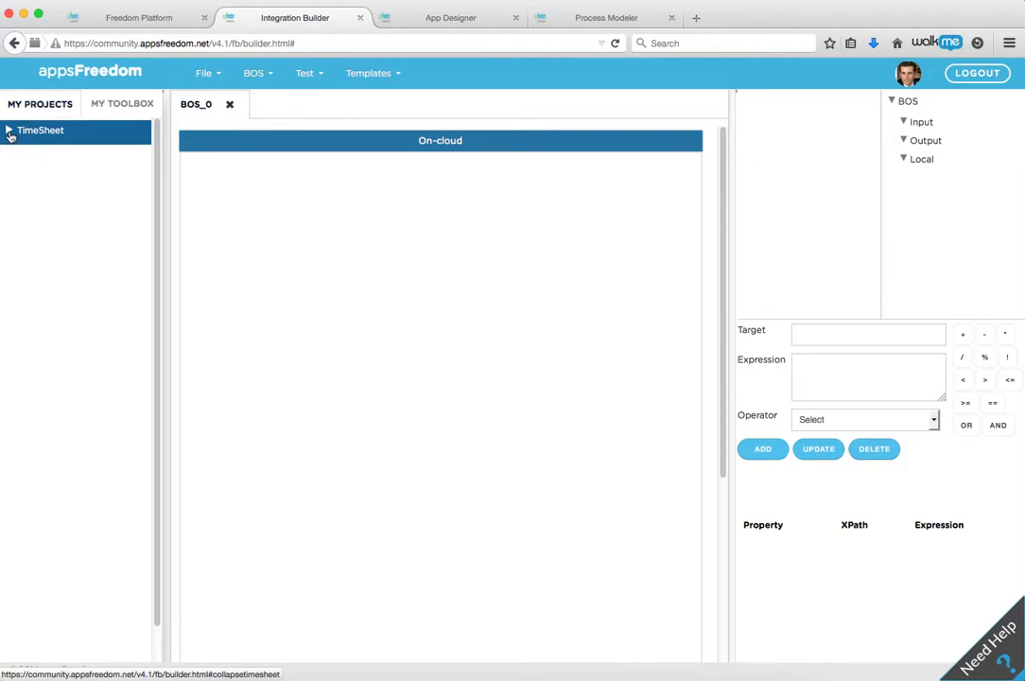
pyautogui.click(10, 132)
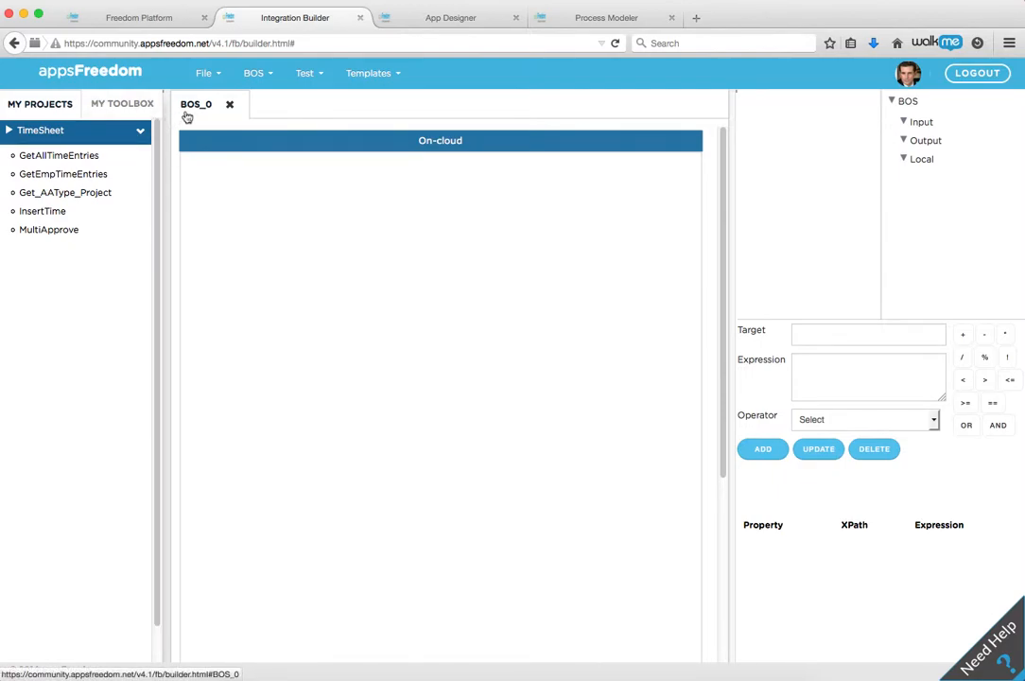
# Step: Add a Freedom DB SQL-Insert tool to the upper middle of the On-cloud canvas of BOS_0
pyautogui.click(138, 105)
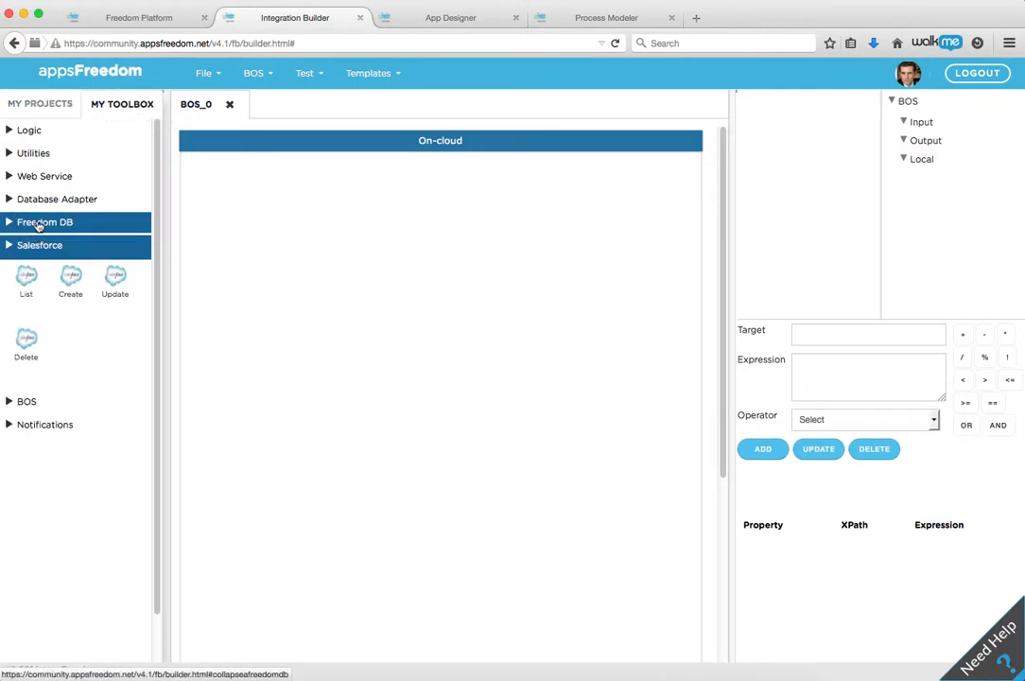
pyautogui.click(39, 224)
pyautogui.click(73, 257)
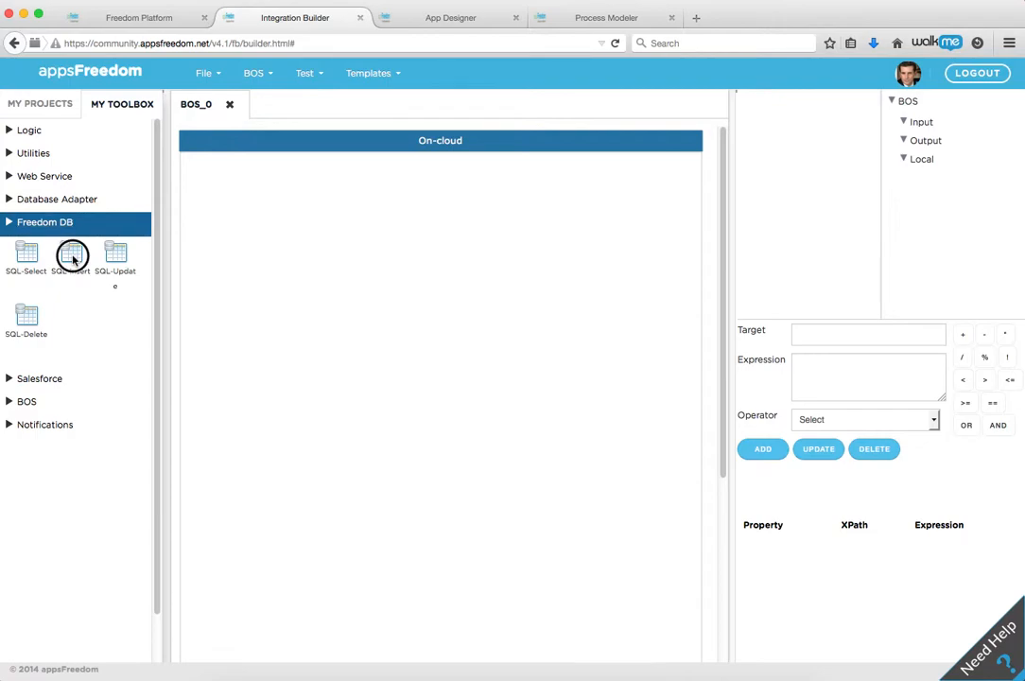
pyautogui.moveTo(72, 257); pyautogui.dragTo(369, 195)
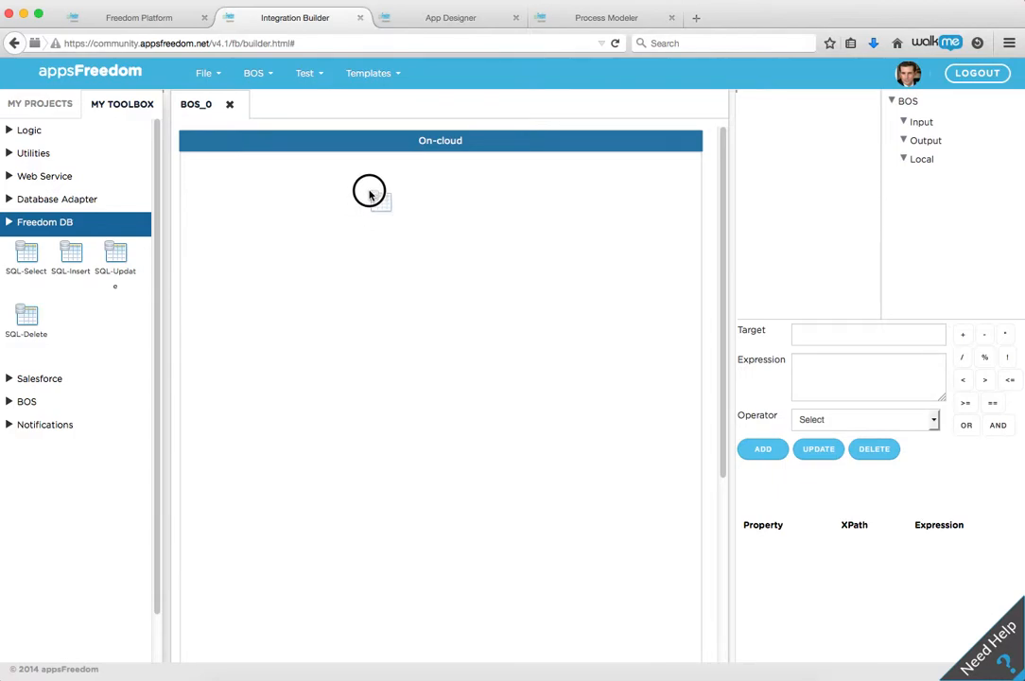
pyautogui.moveTo(370, 195); pyautogui.dragTo(370, 195)
pyautogui.moveTo(370, 195); pyautogui.dragTo(370, 194)
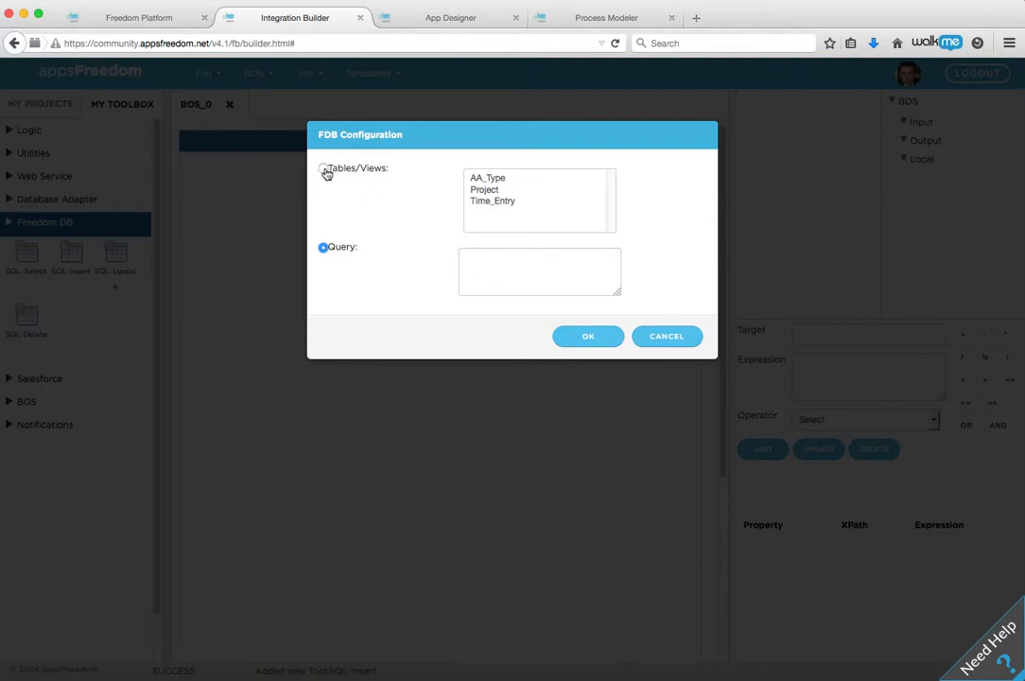
# Step: Configure the SQL-Insert tool to use the Time_Entry table, then check its input fields
pyautogui.click(324, 171)
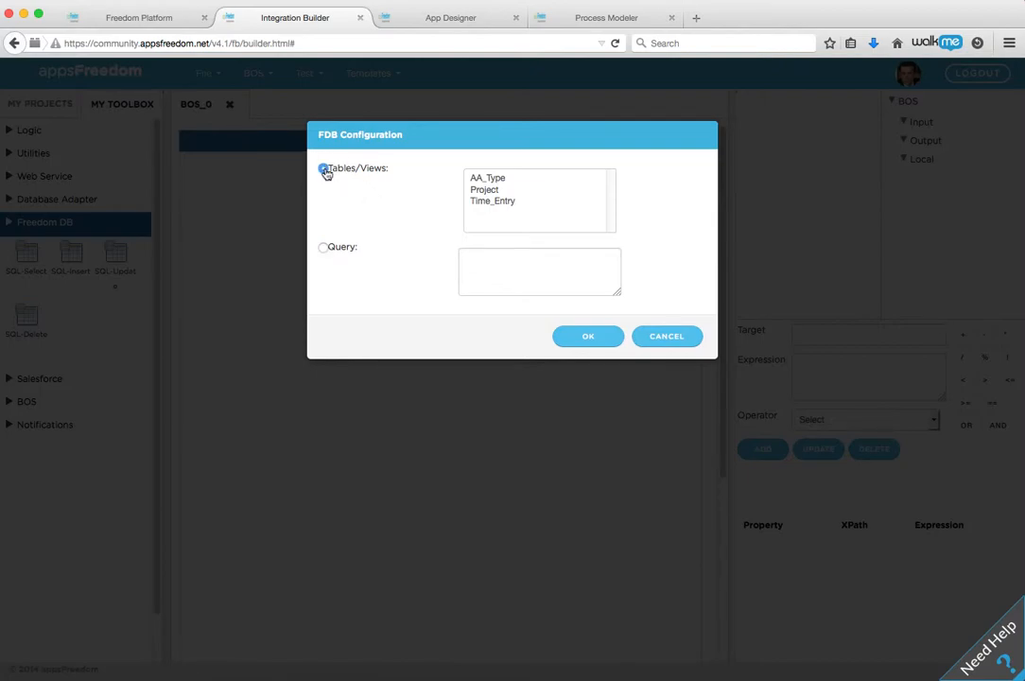
pyautogui.click(498, 204)
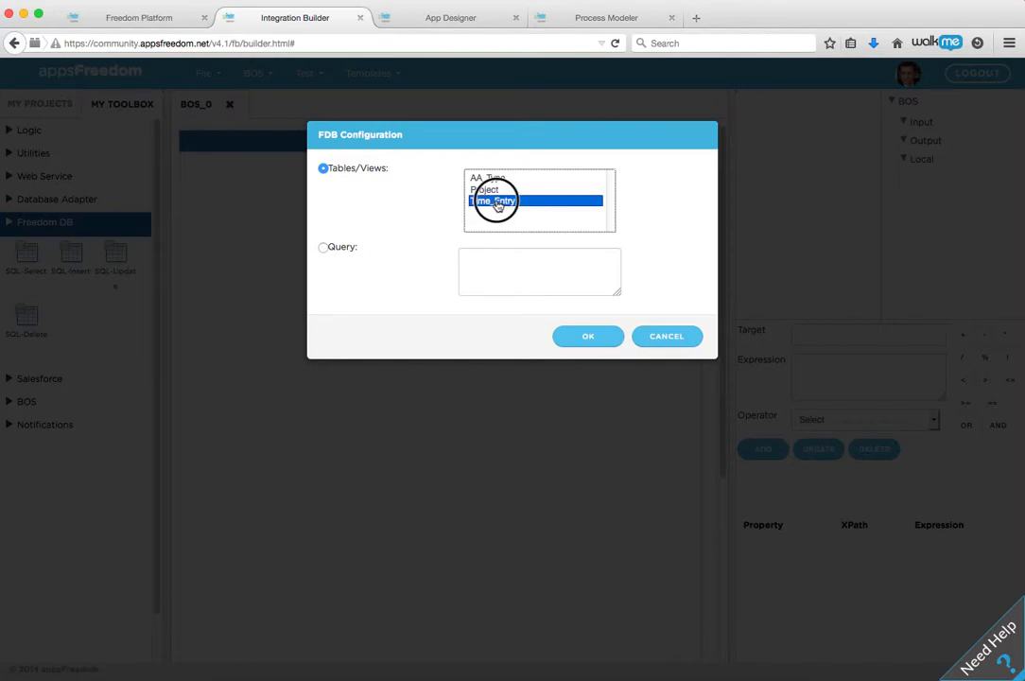
pyautogui.click(574, 343)
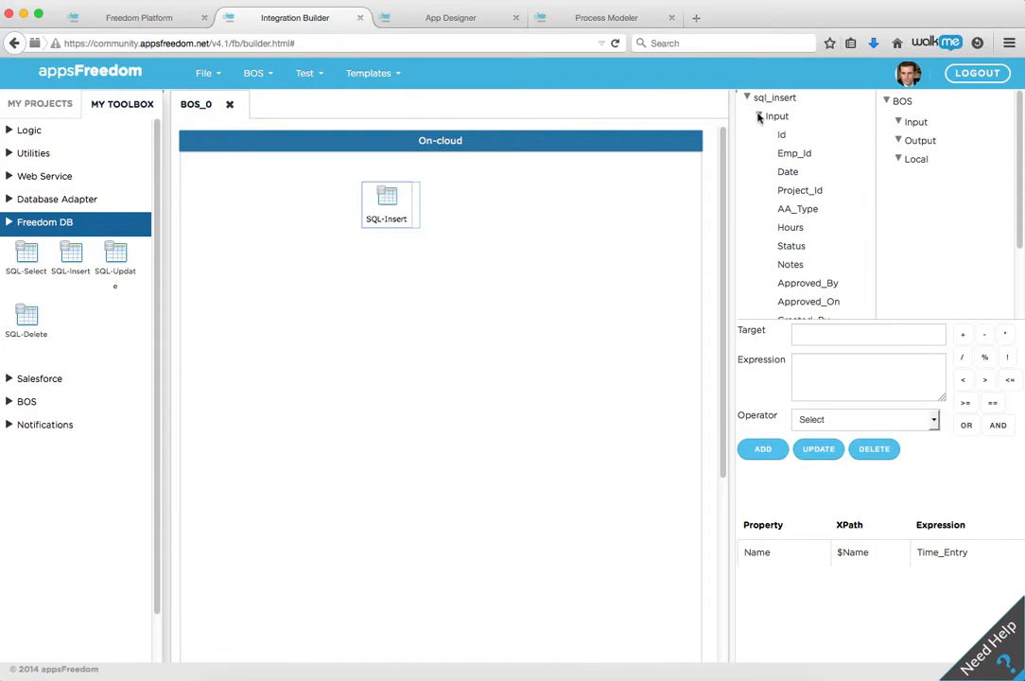
pyautogui.click(759, 116)
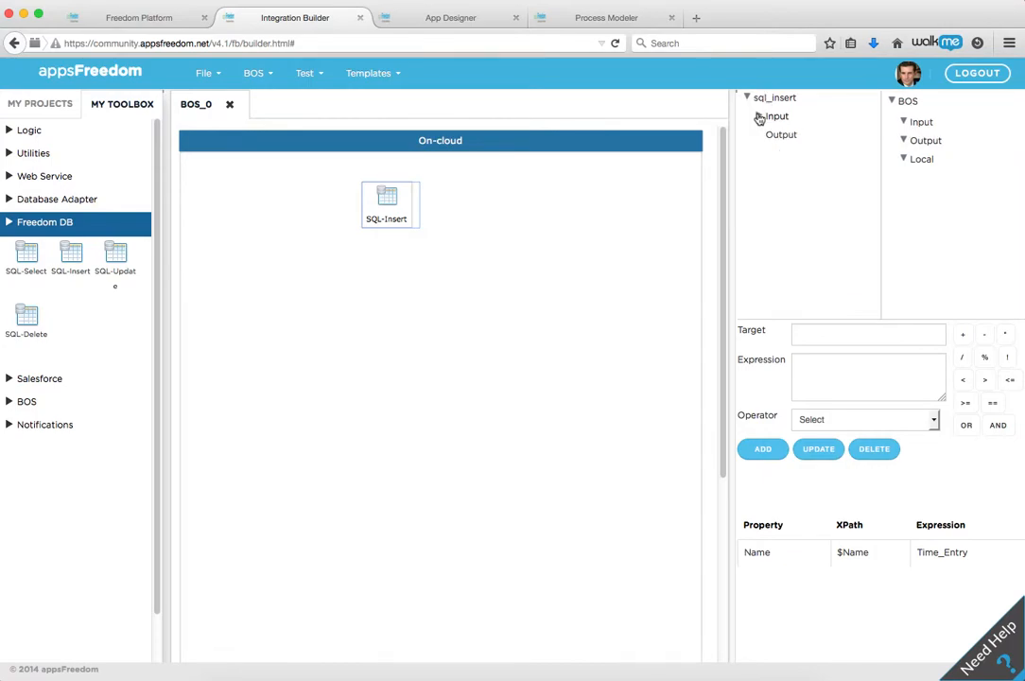
pyautogui.click(757, 116)
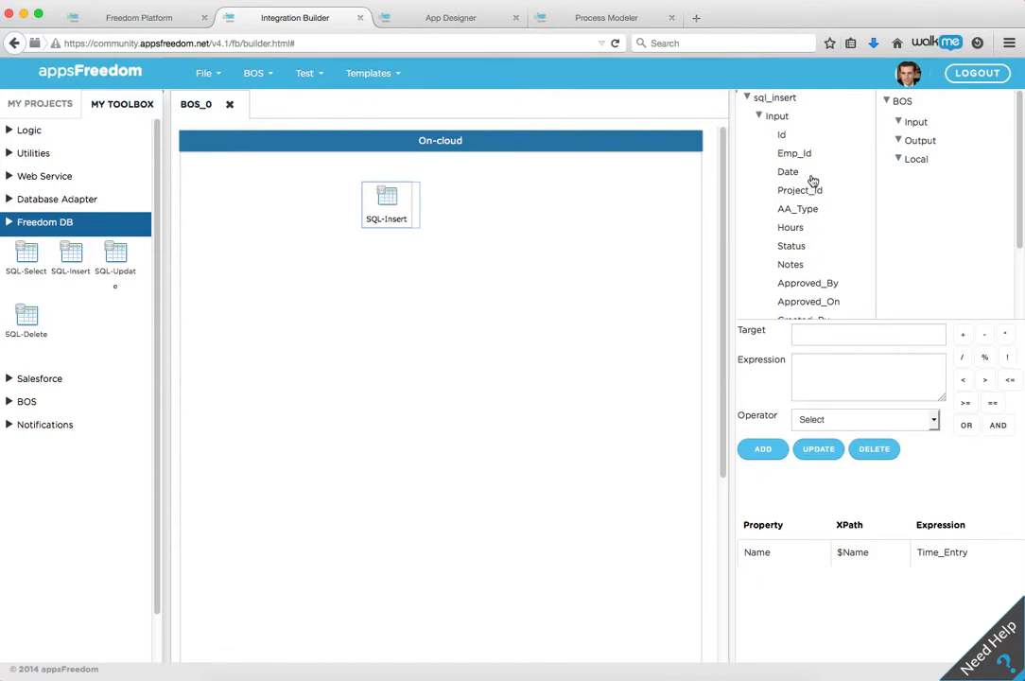
# Step: Add a BOS input variable named Emp_id with the description "Employee Id"
pyautogui.rightClick(917, 127)
pyautogui.click(929, 138)
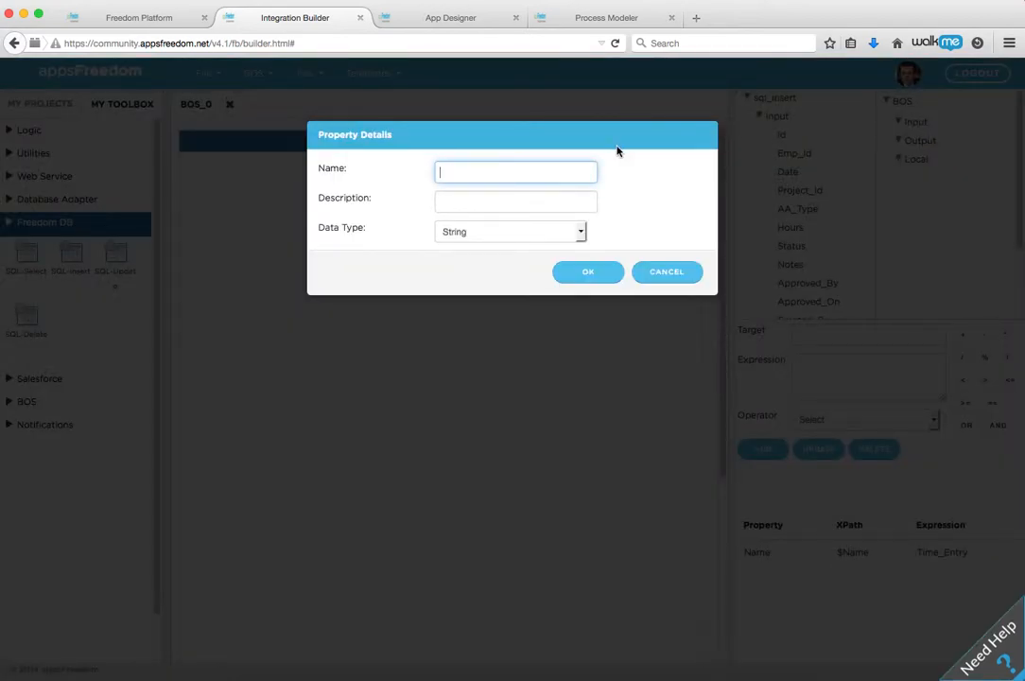
pyautogui.write('Emp_id')
pyautogui.click(549, 199)
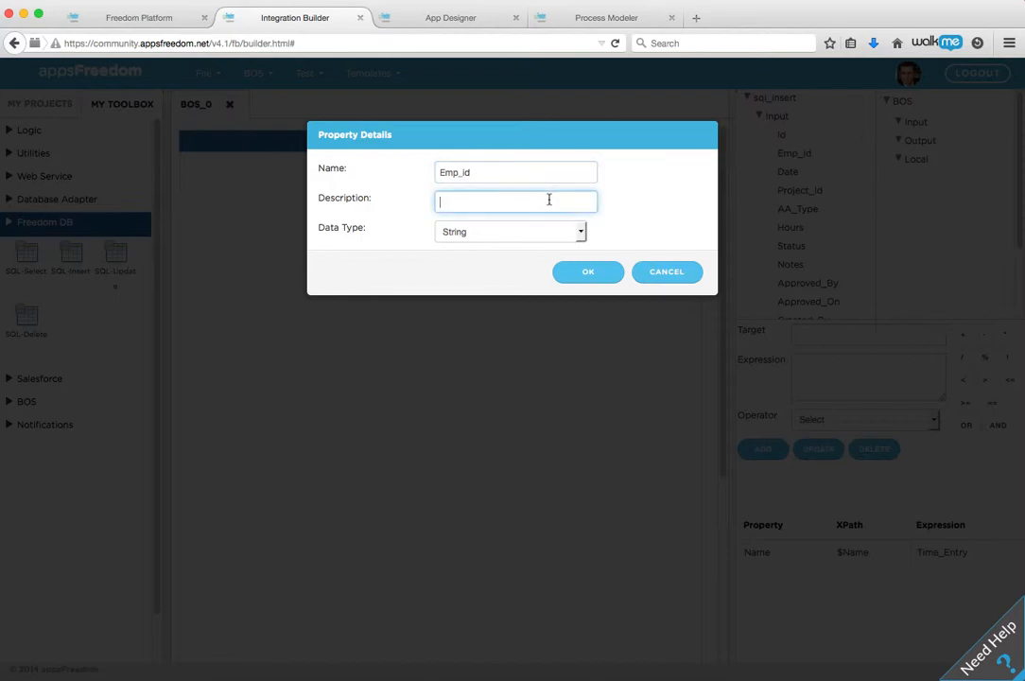
pyautogui.write('Employee Id')
pyautogui.click(587, 274)
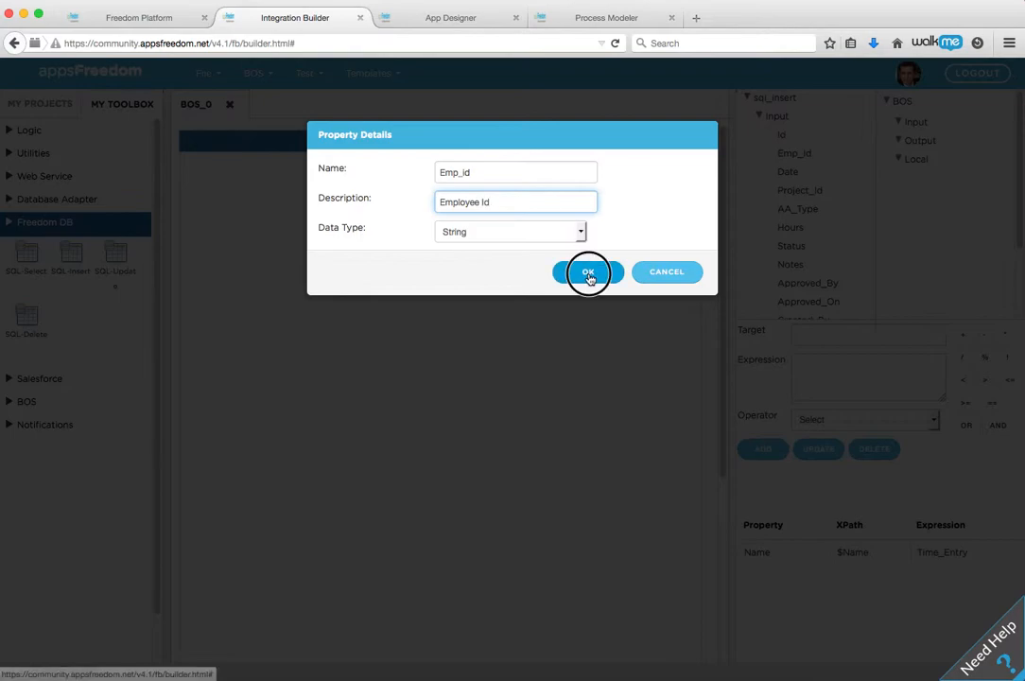
# Step: Add a BOS input variable named Date with the description "Date"
pyautogui.rightClick(923, 132)
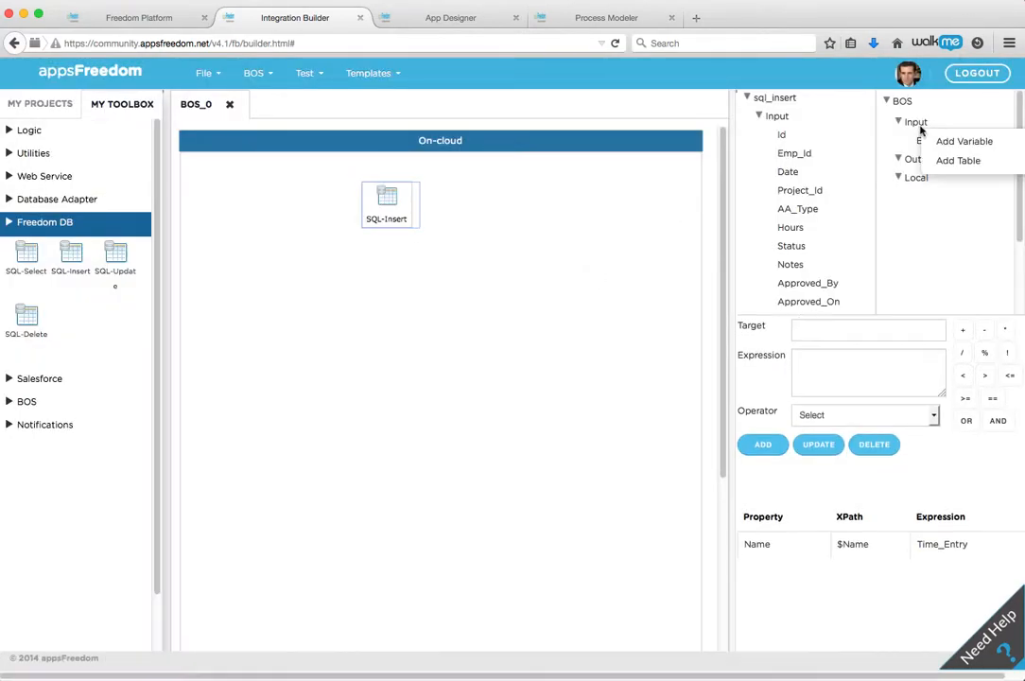
pyautogui.click(963, 142)
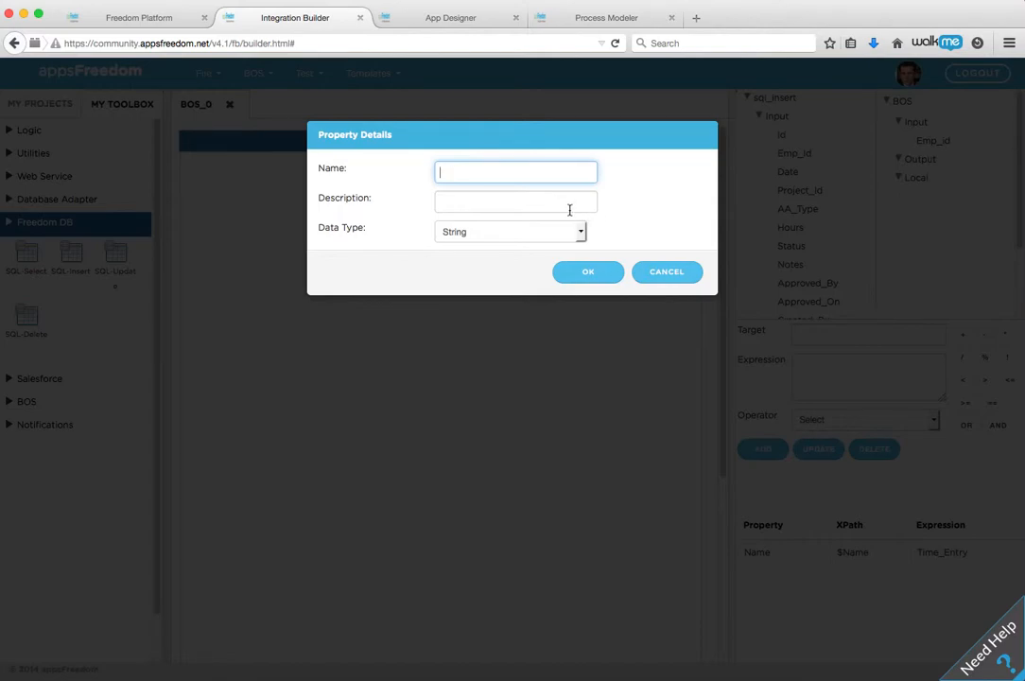
pyautogui.write('Dat')
pyautogui.click(498, 202)
pyautogui.write('Date')
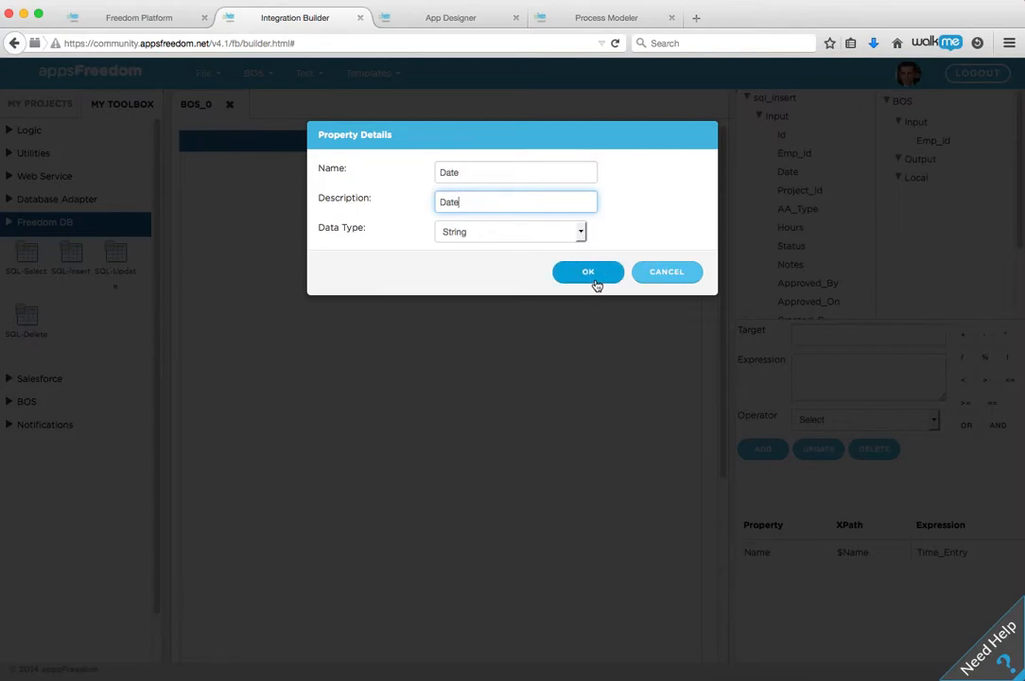
pyautogui.click(588, 274)
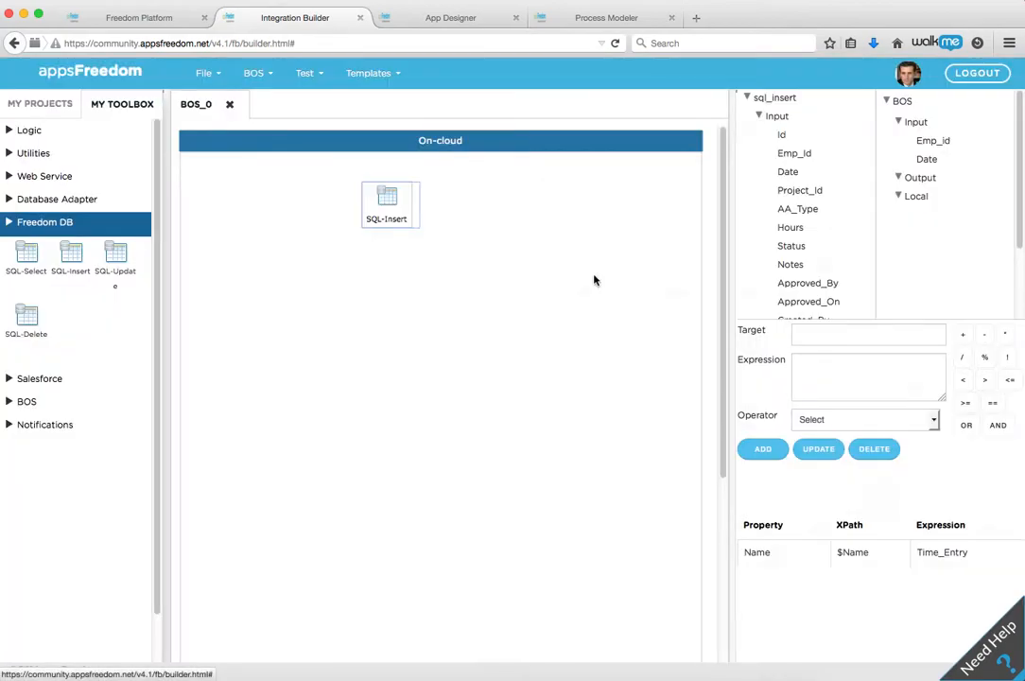
# Step: Add a BOS input variable named Hours with the description "Hours" and the data type Number
pyautogui.rightClick(914, 128)
pyautogui.click(955, 139)
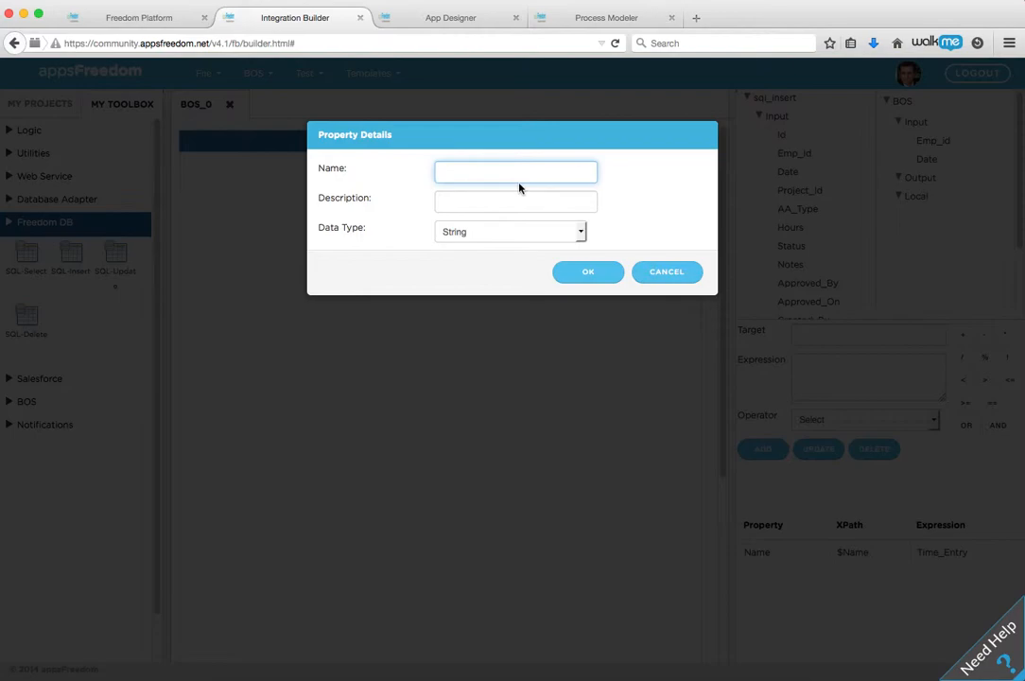
pyautogui.write('Hours')
pyautogui.click(467, 196)
pyautogui.write('Hour')
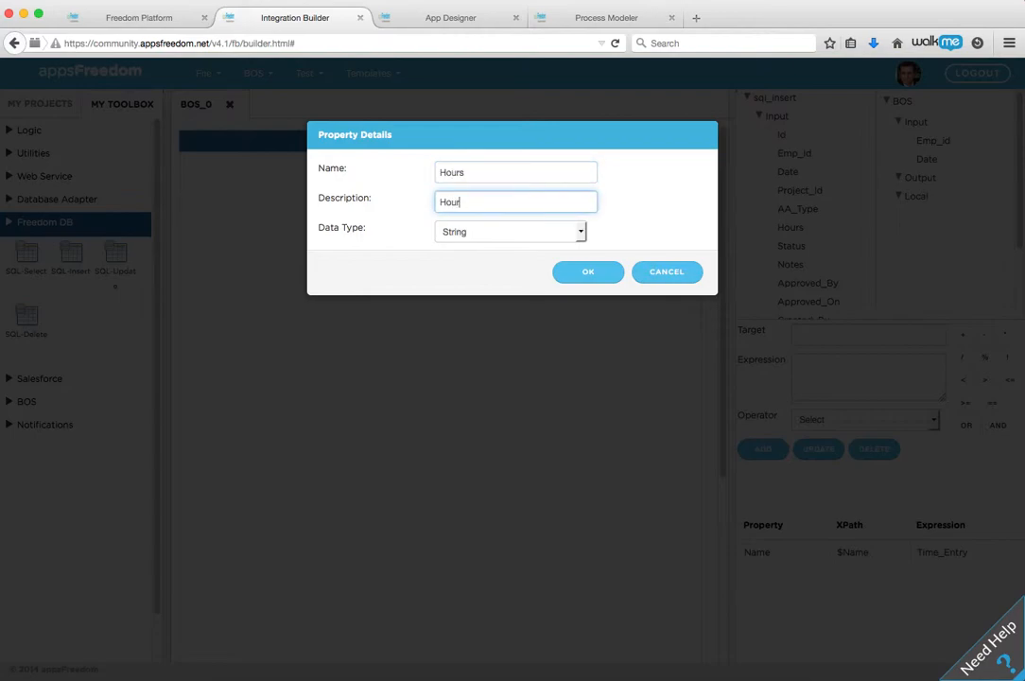
pyautogui.write('s')
pyautogui.click(578, 230)
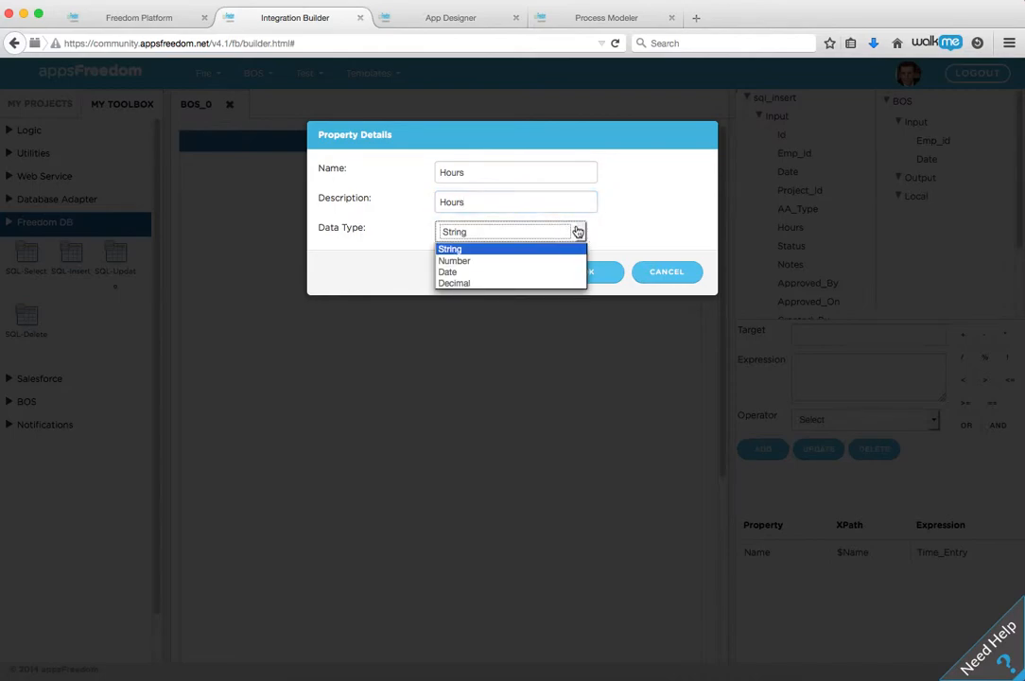
pyautogui.click(522, 264)
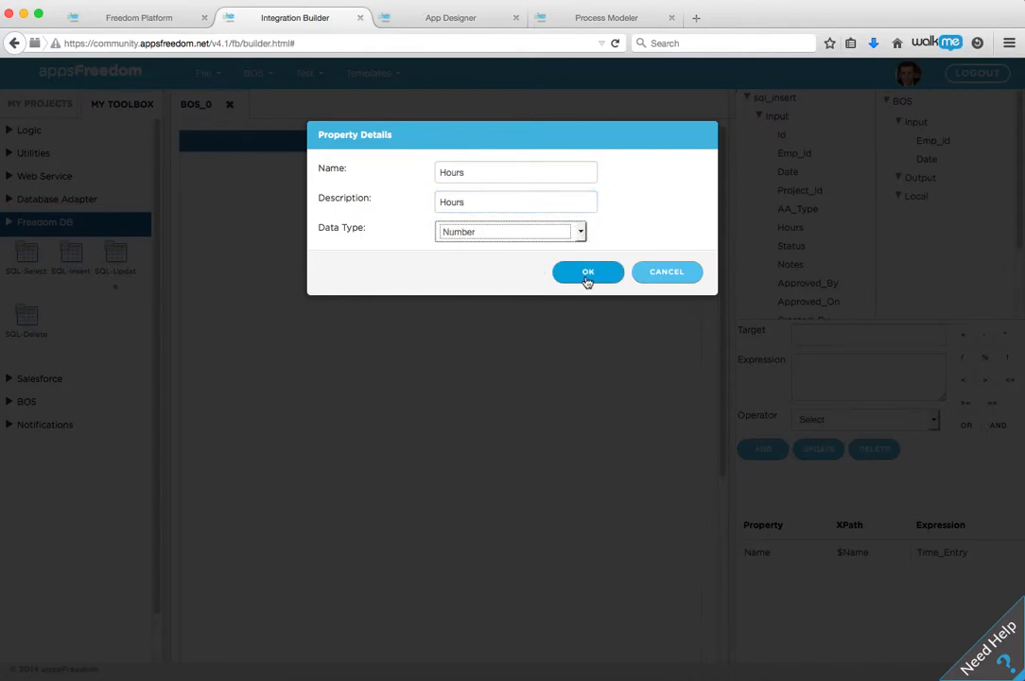
pyautogui.click(589, 276)
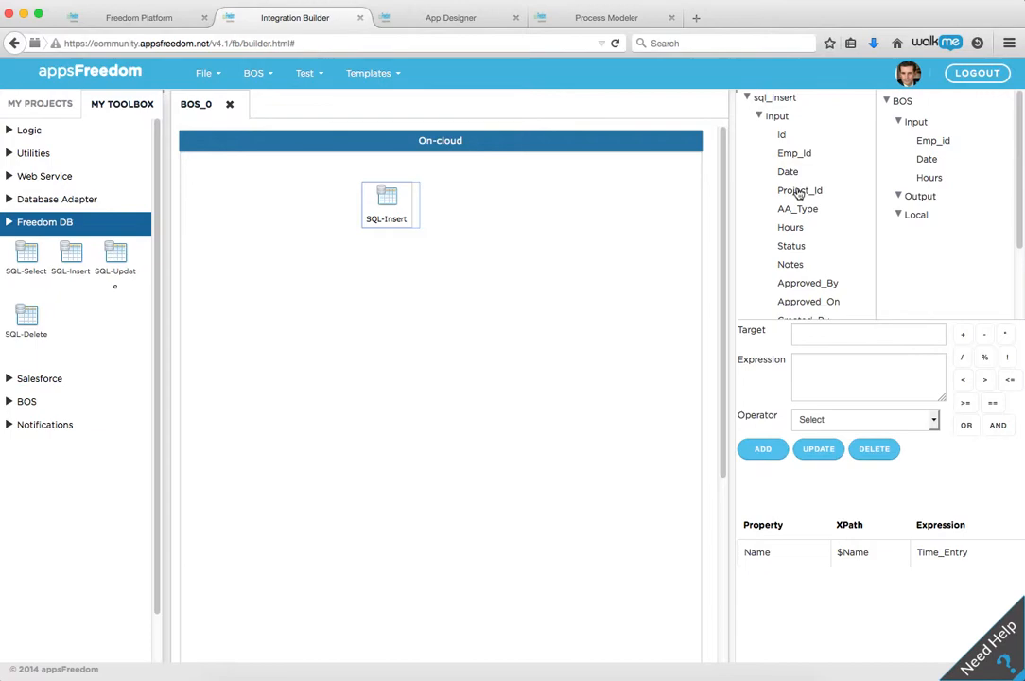
# Step: Add a mapping from the BOS input Emp_id to the sql_insert input field Emp_Id, without any operator
pyautogui.click(927, 142)
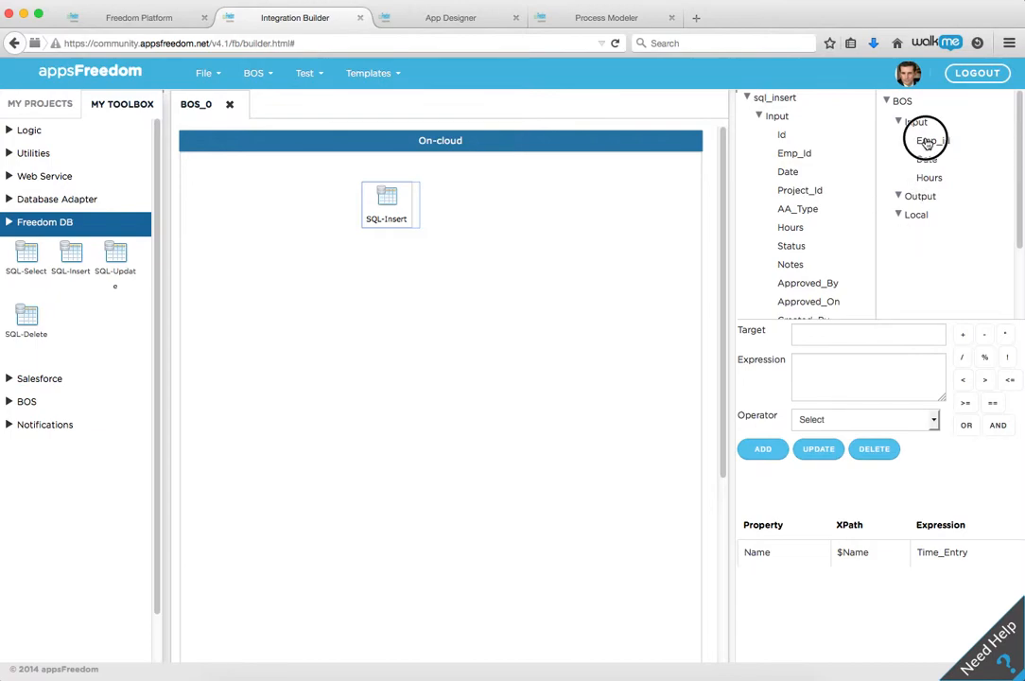
pyautogui.moveTo(927, 141); pyautogui.dragTo(794, 154)
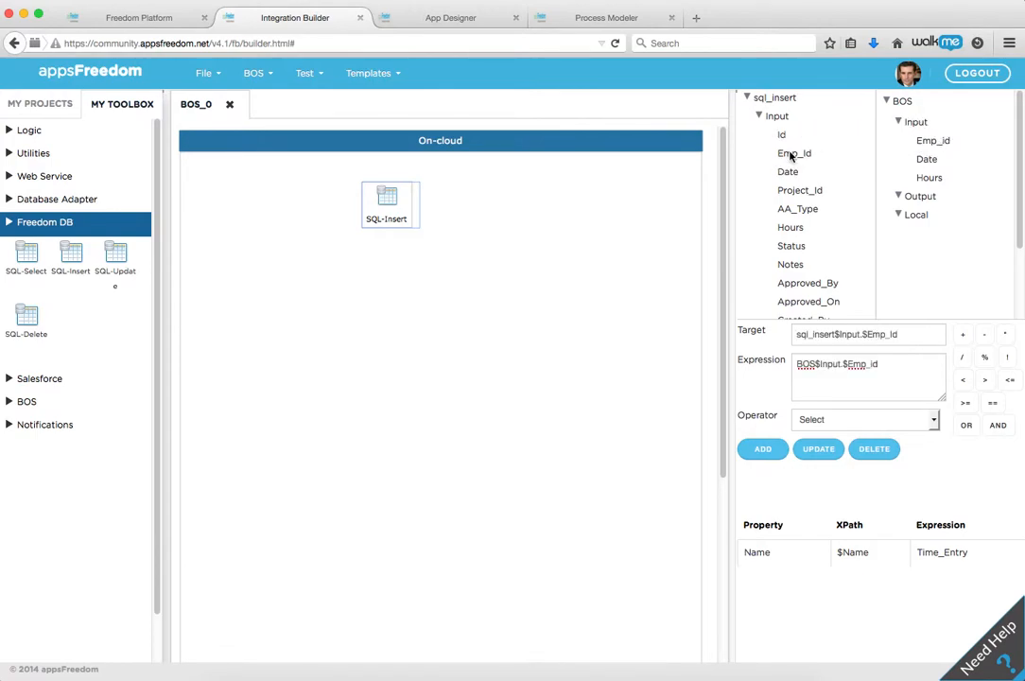
pyautogui.click(882, 363)
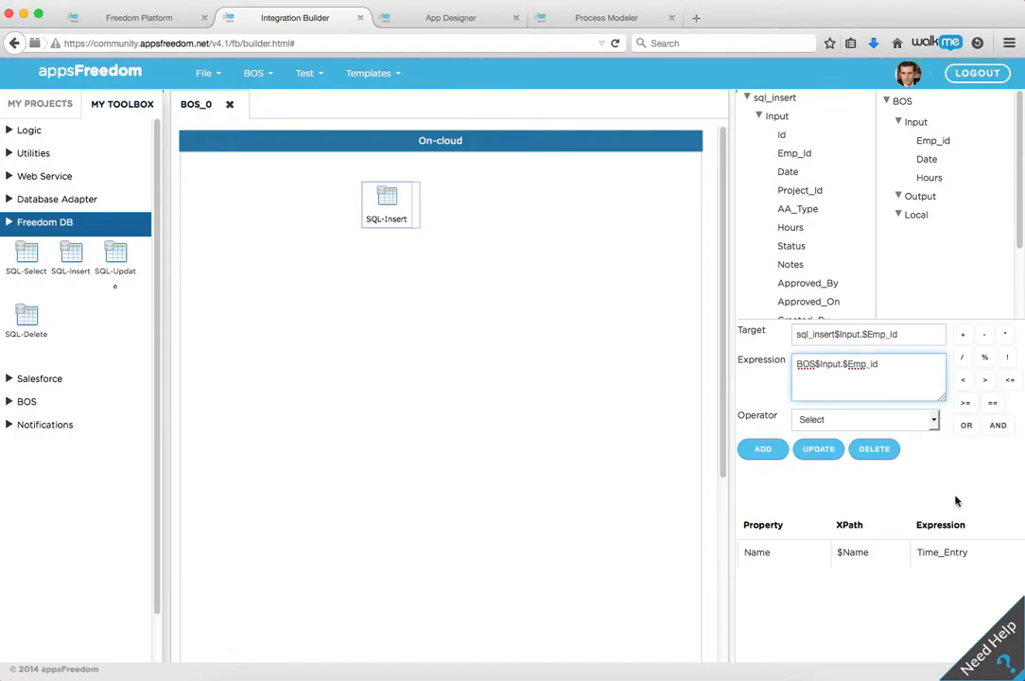
pyautogui.click(926, 421)
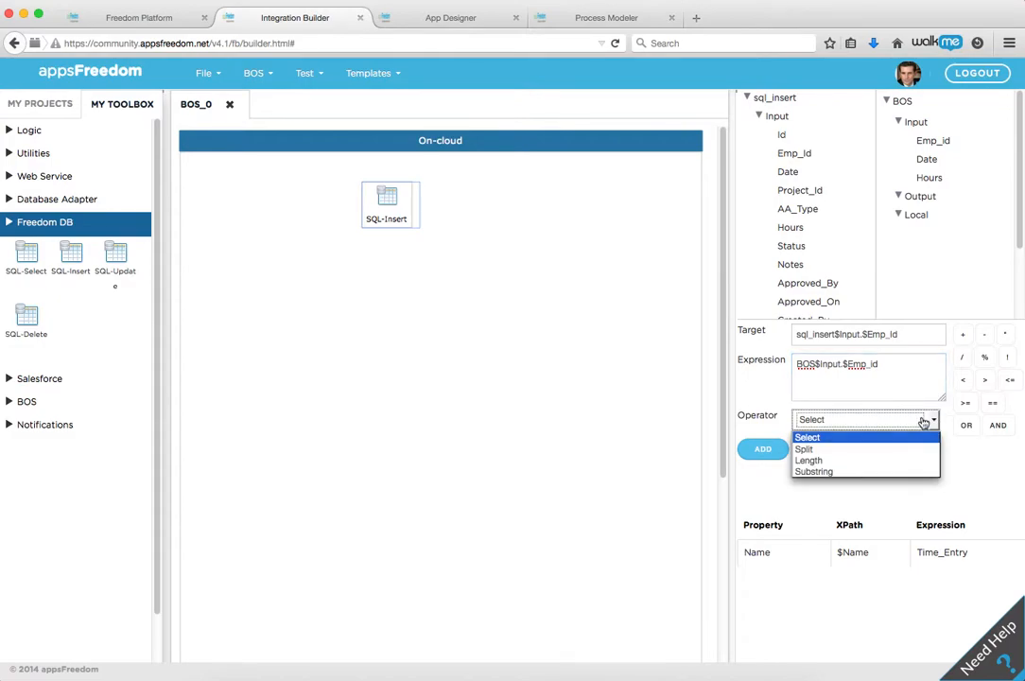
pyautogui.click(835, 392)
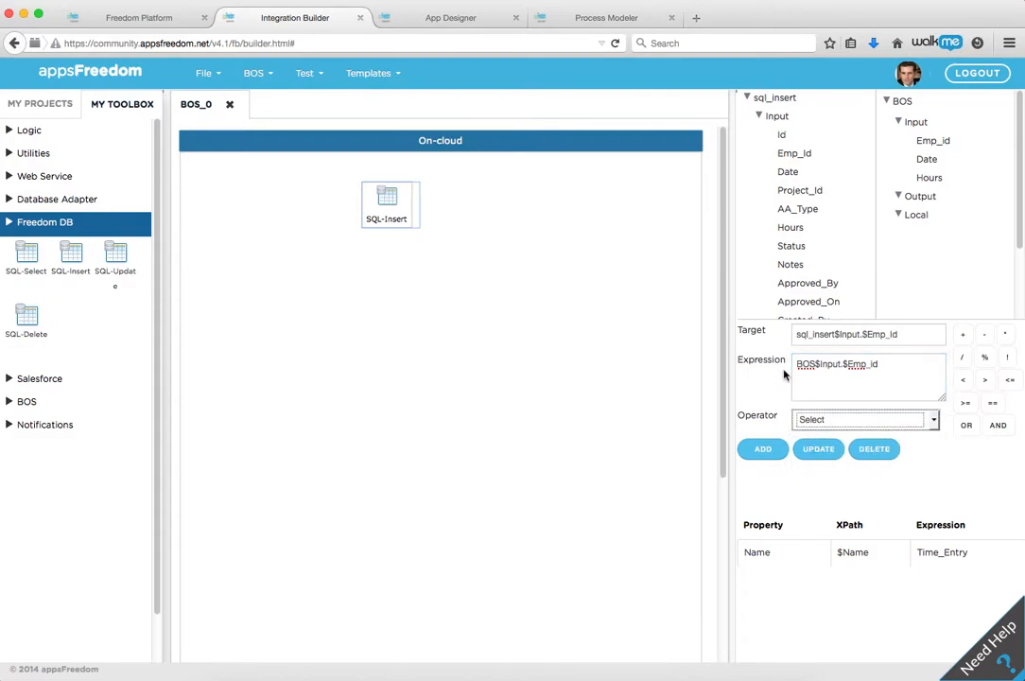
pyautogui.click(755, 451)
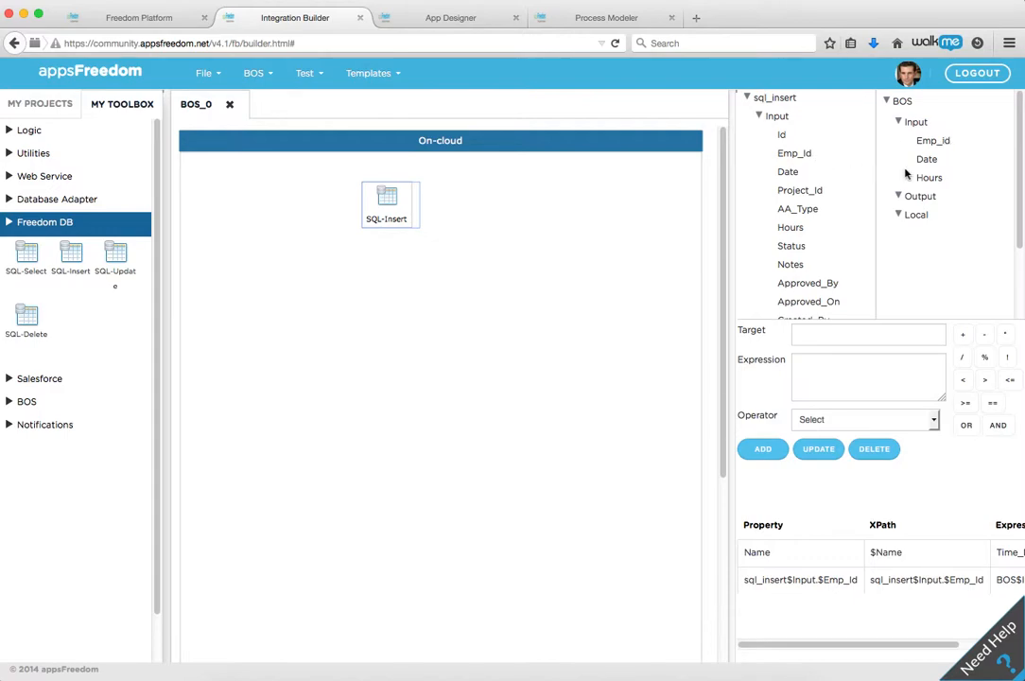
# Step: Add a mapping from BOS input Date to sql_insert Date, and fill in the target and expression that link BOS Hours to sql_insert Hours
pyautogui.moveTo(916, 167); pyautogui.dragTo(783, 175)
pyautogui.click(757, 448)
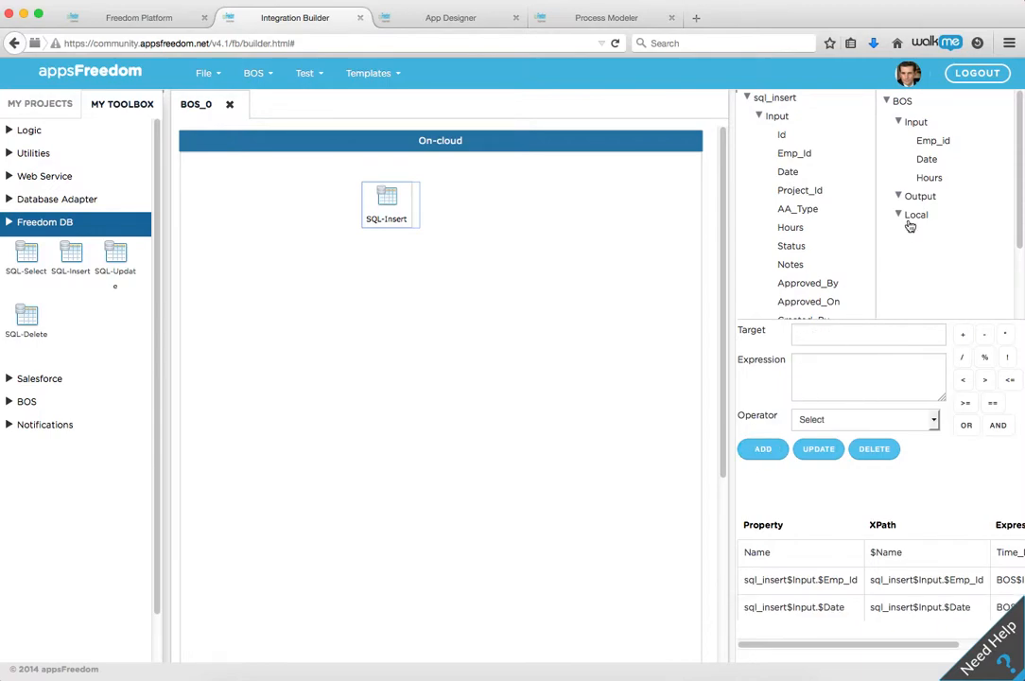
pyautogui.moveTo(931, 180); pyautogui.dragTo(792, 227)
# Step: Save the BOS in the TimeSheet project as Enter_hours with the description "Enter Hours"
pyautogui.click(203, 73)
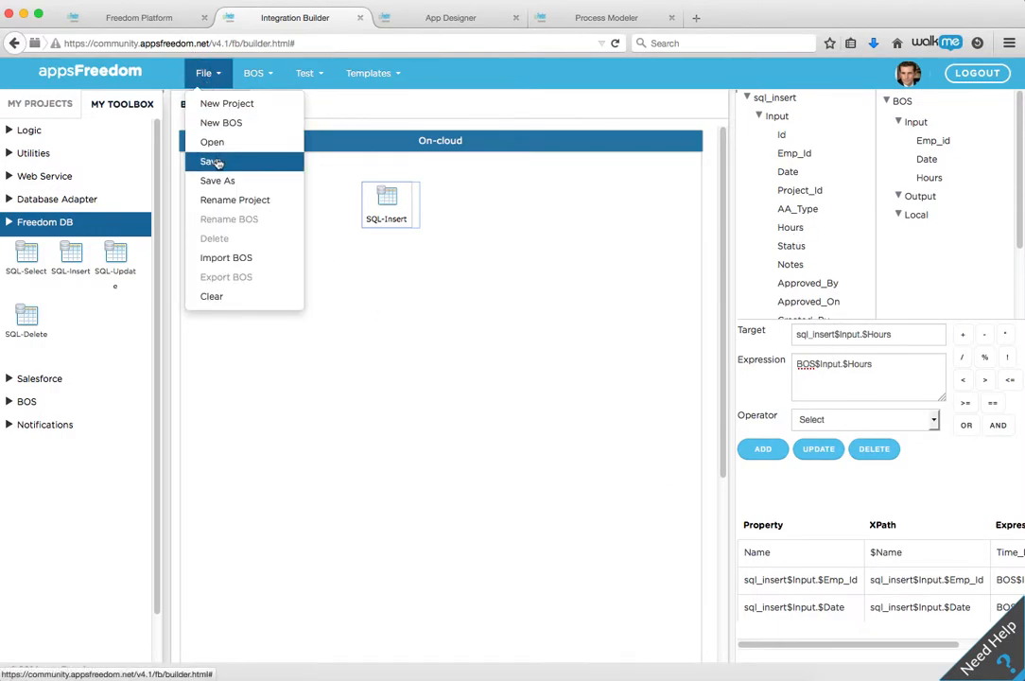
pyautogui.click(216, 163)
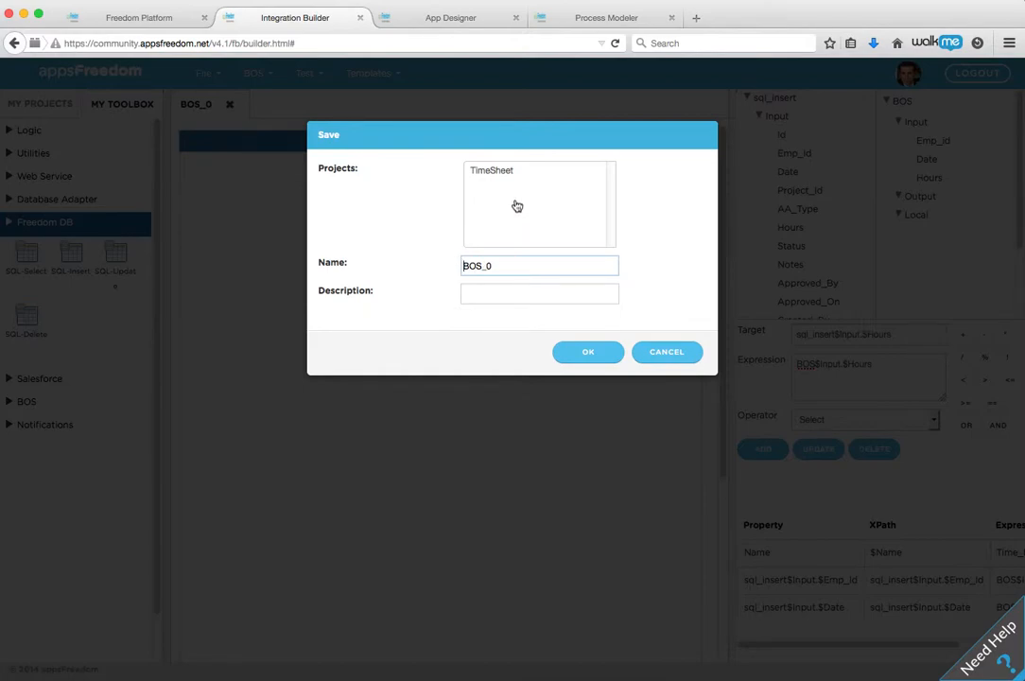
pyautogui.click(498, 174)
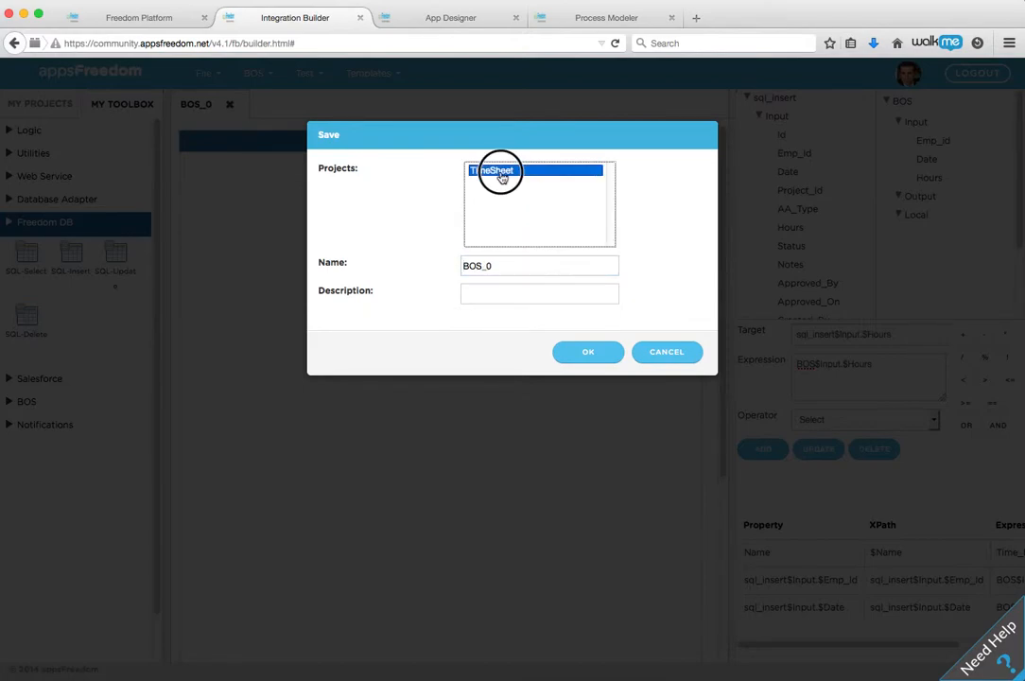
pyautogui.doubleClick(504, 266)
pyautogui.write('En')
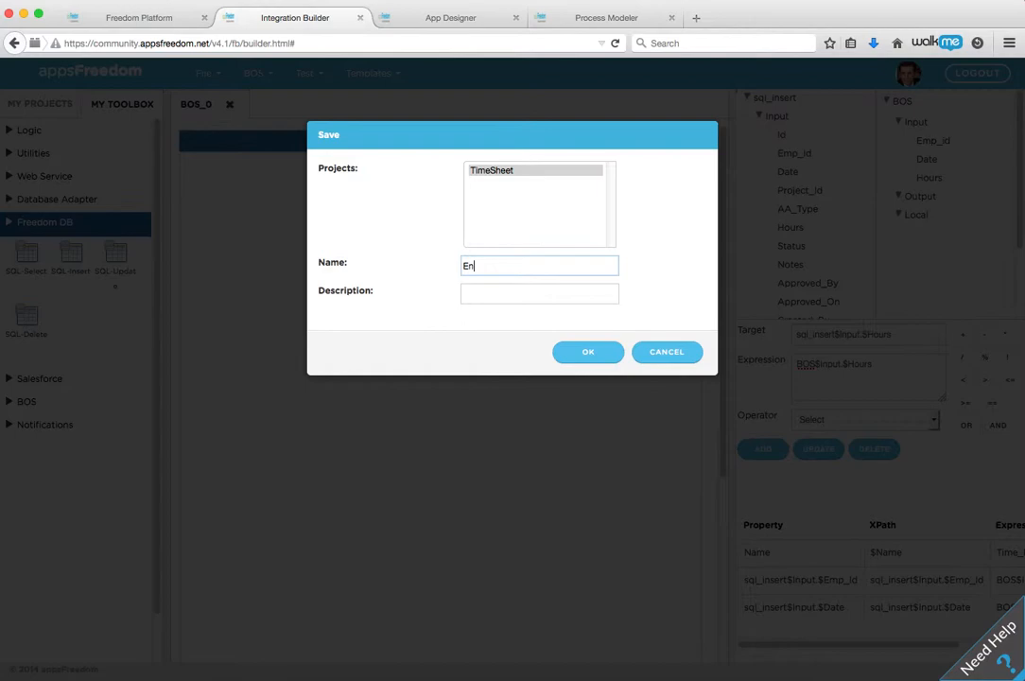
pyautogui.write('ter hours')
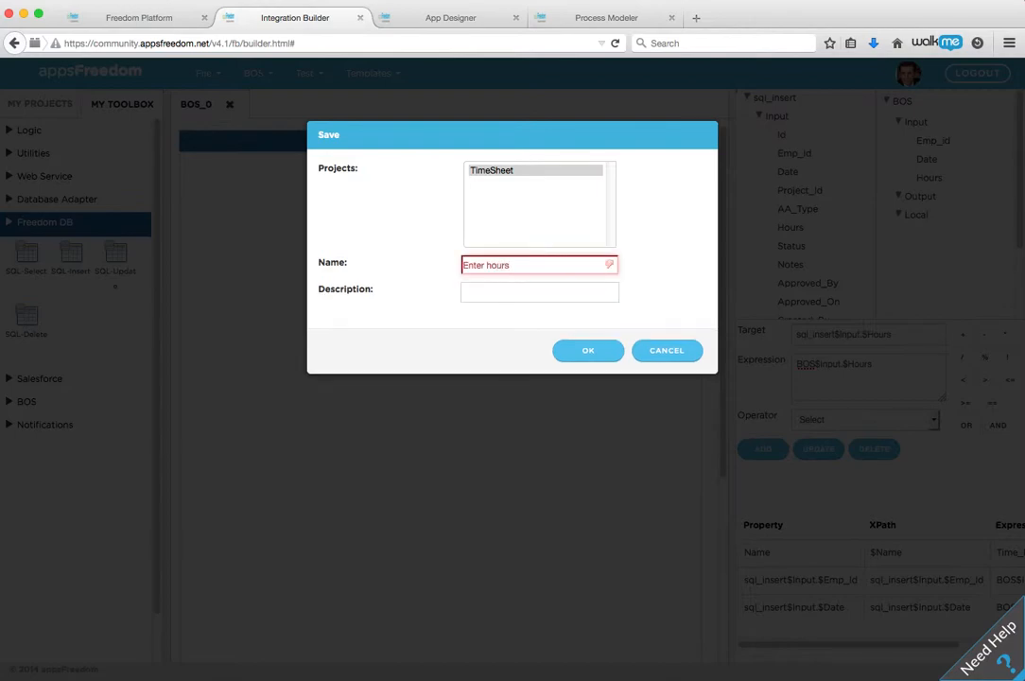
pyautogui.write('h')
pyautogui.press('BackSpace')
pyautogui.press('BackSpace')
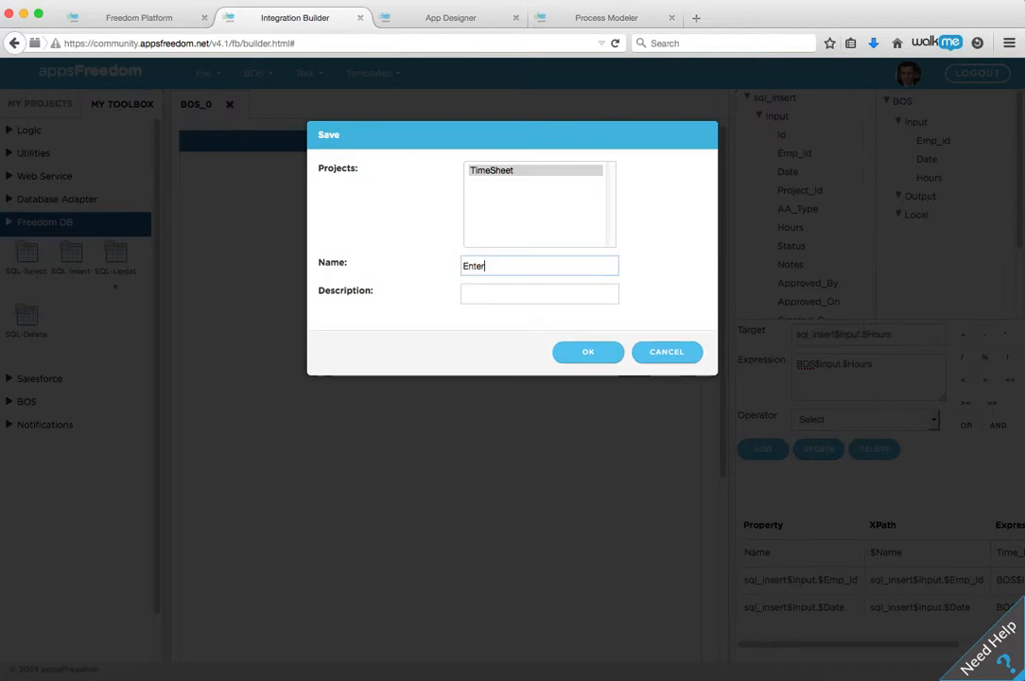
pyautogui.write('hours')
pyautogui.click(468, 293)
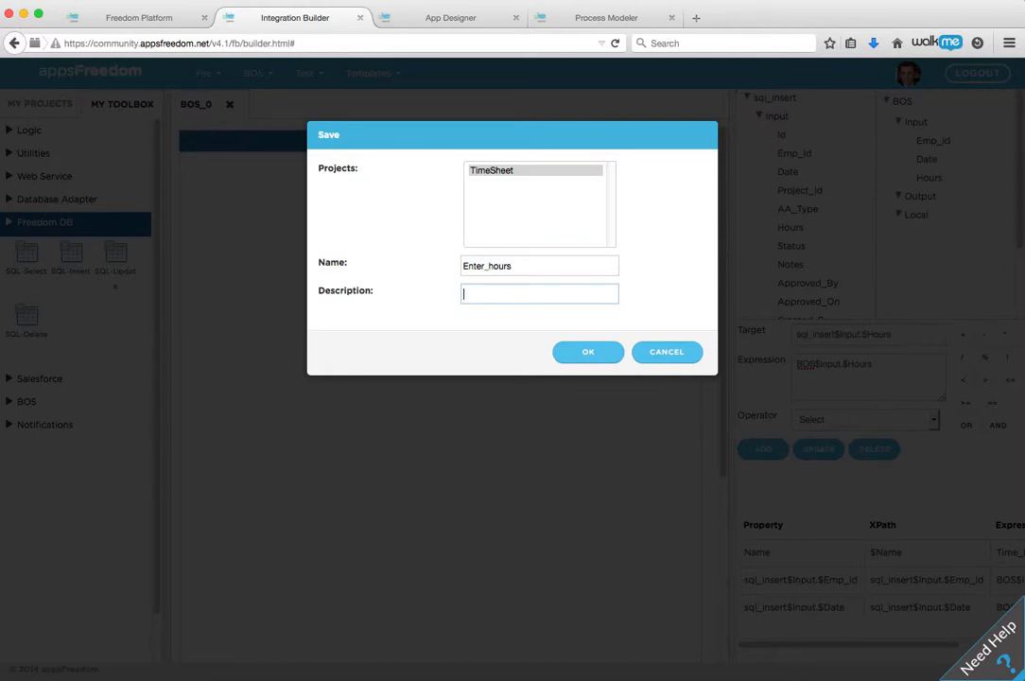
pyautogui.write('Enter Hours')
pyautogui.click(571, 353)
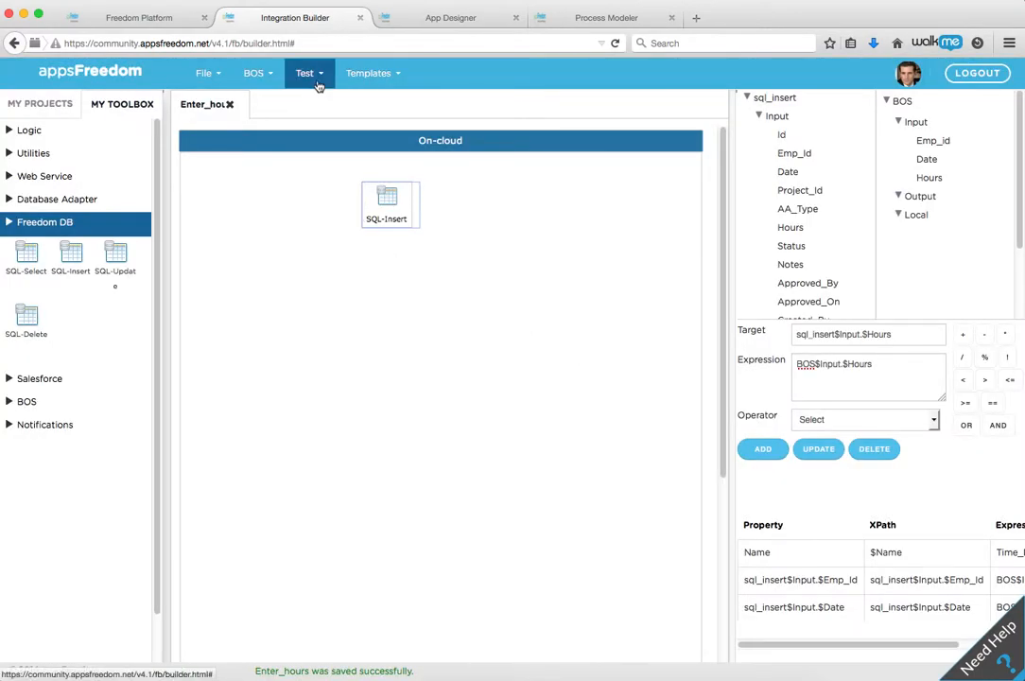
pyautogui.click(320, 86)
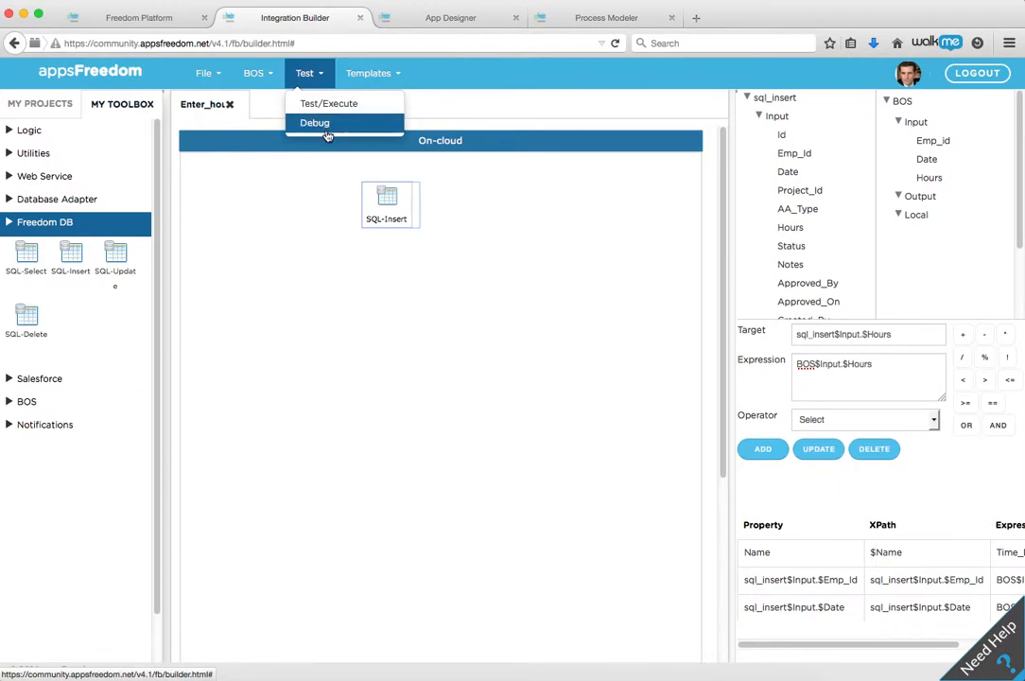
pyautogui.click(305, 234)
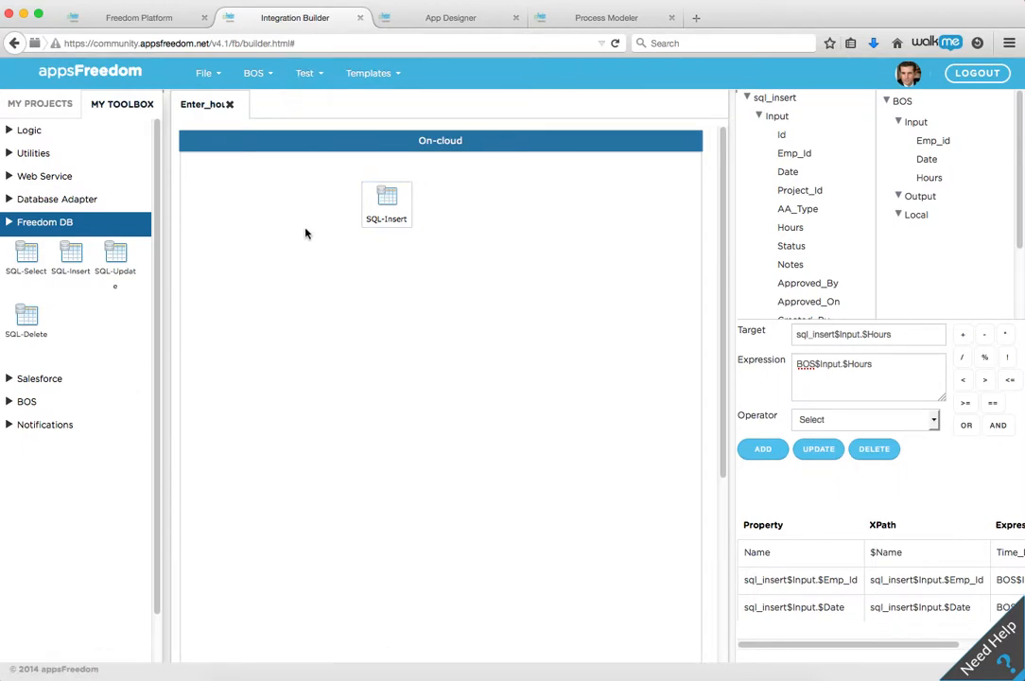